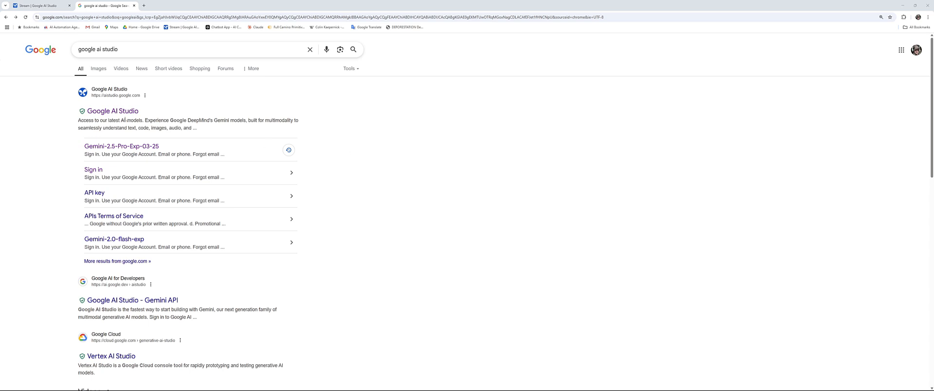
# Open Google AI Studio from the search results and go to its Stream page for talking to Gemini live
pyautogui.click(117, 111)
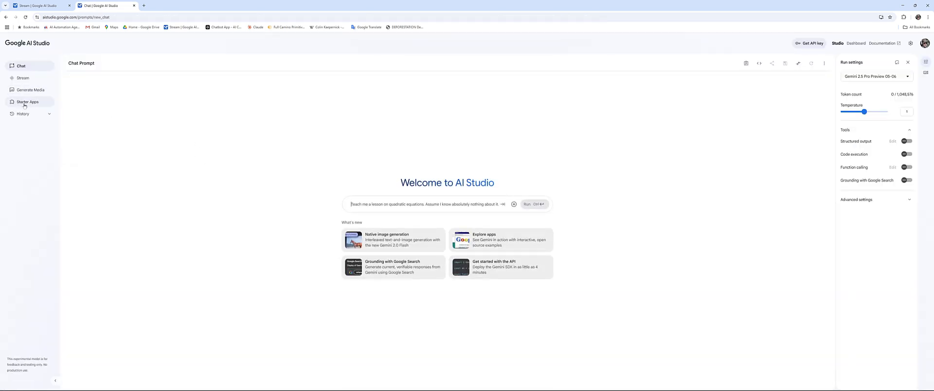
pyautogui.click(21, 79)
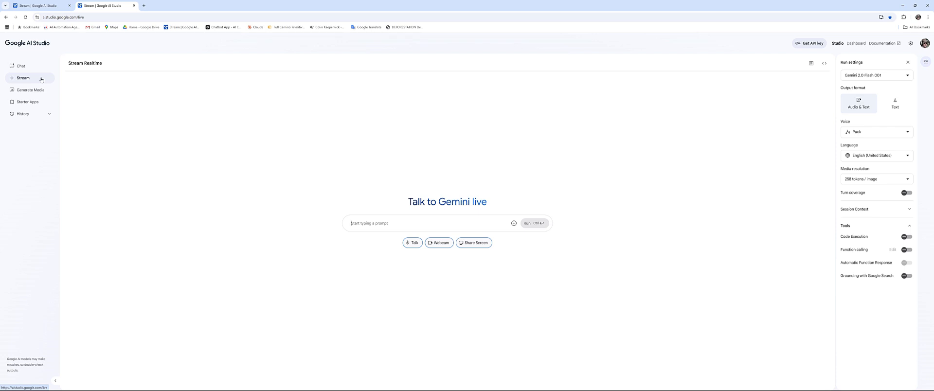
pyautogui.click(174, 28)
# Share the Test Spreadsheet Excel window with Gemini live
pyautogui.click(475, 243)
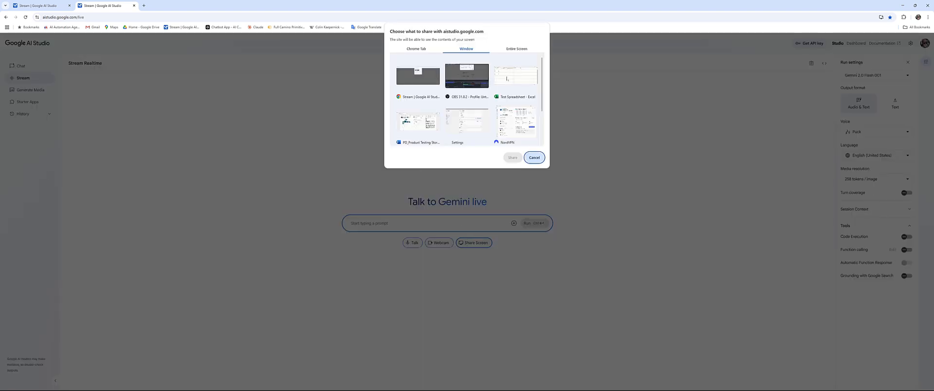
pyautogui.click(507, 79)
pyautogui.click(512, 157)
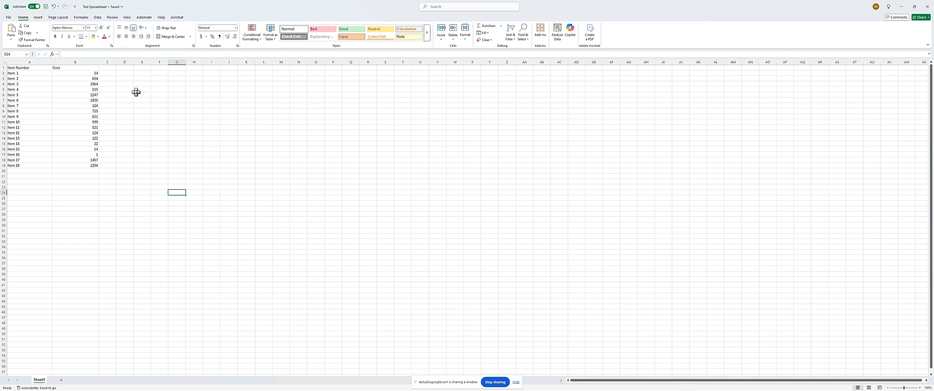
# Start a new conditional formatting rule on the Cost column of the Test Spreadsheet, using the type "Format only cells that contain"
pyautogui.click(81, 59)
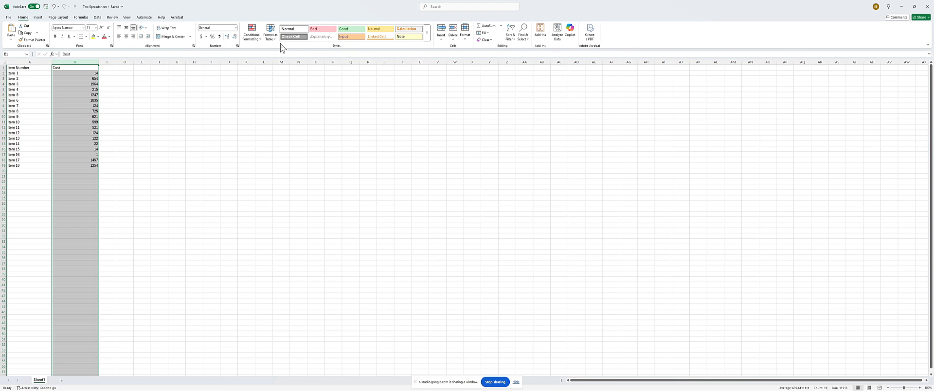
pyautogui.click(251, 33)
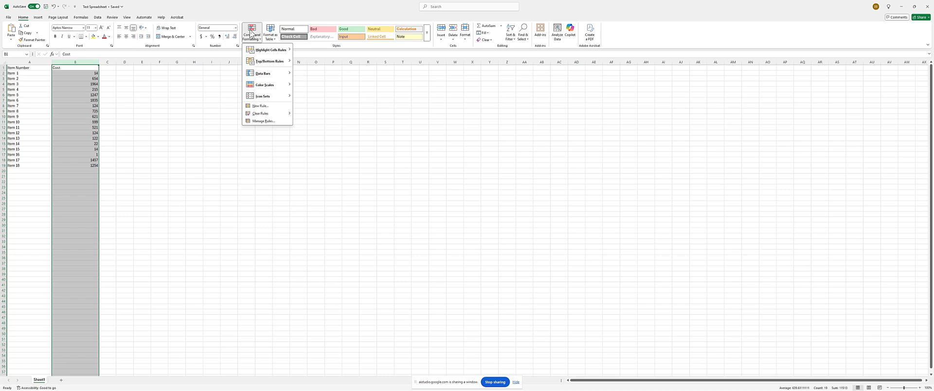
pyautogui.click(257, 106)
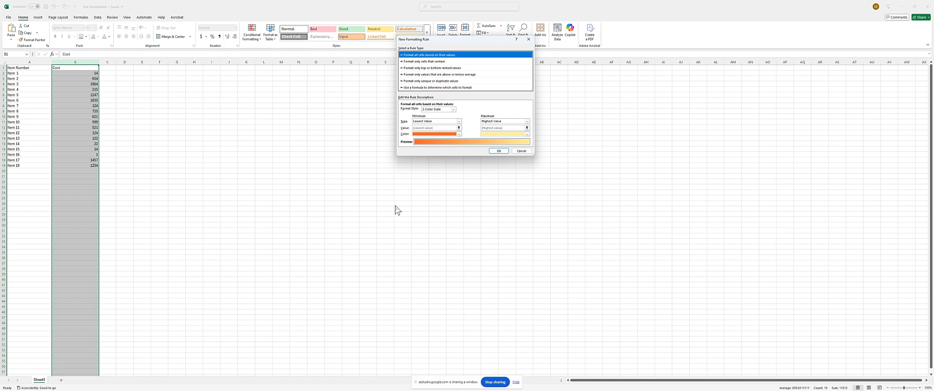
pyautogui.click(422, 61)
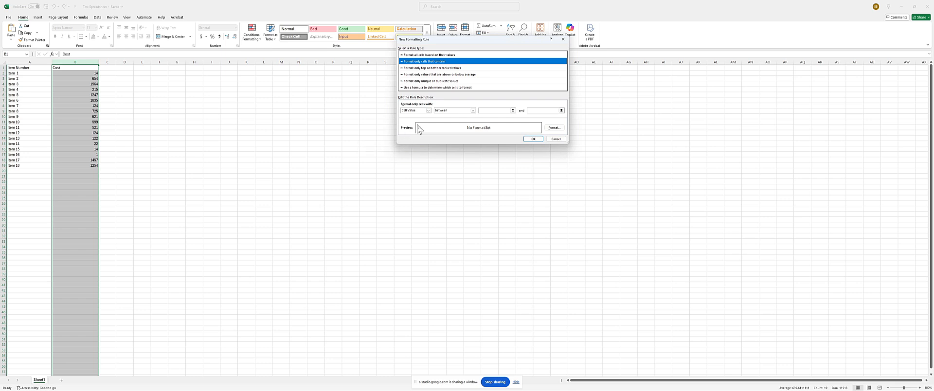
# Set the rule's condition to a cell value between 1 and 500
pyautogui.click(428, 110)
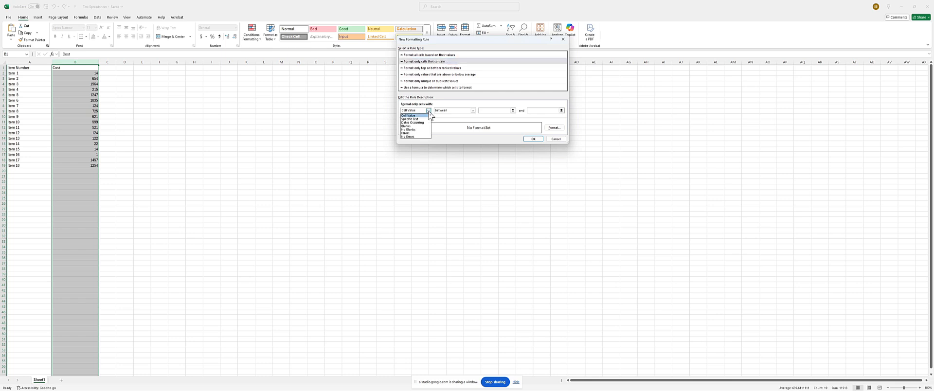
pyautogui.click(430, 114)
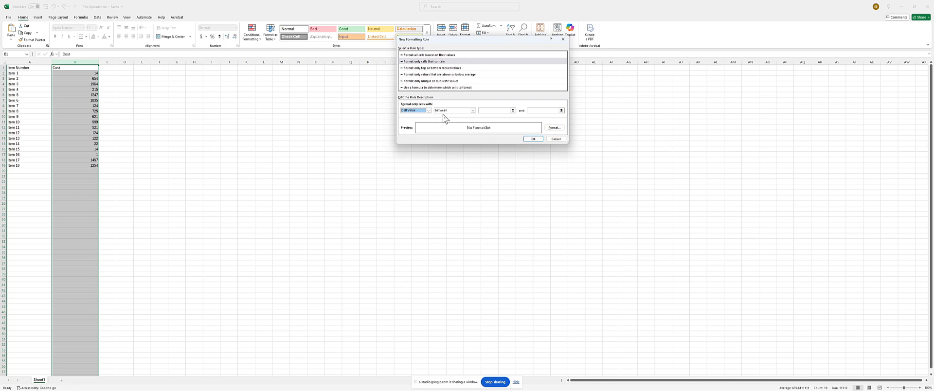
pyautogui.click(472, 111)
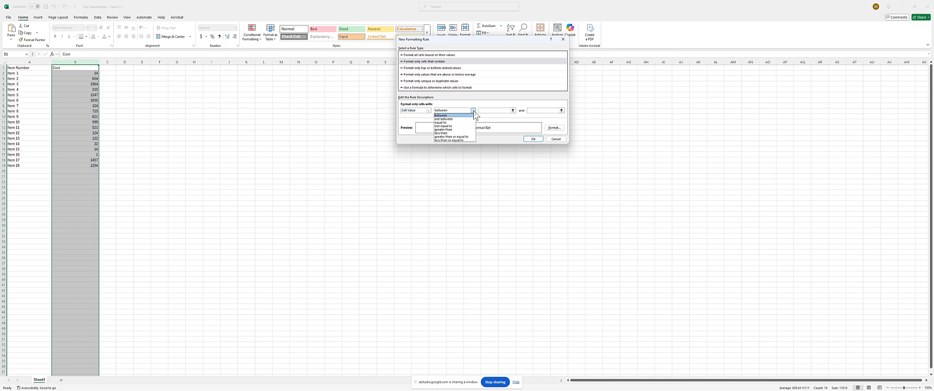
pyautogui.click(474, 112)
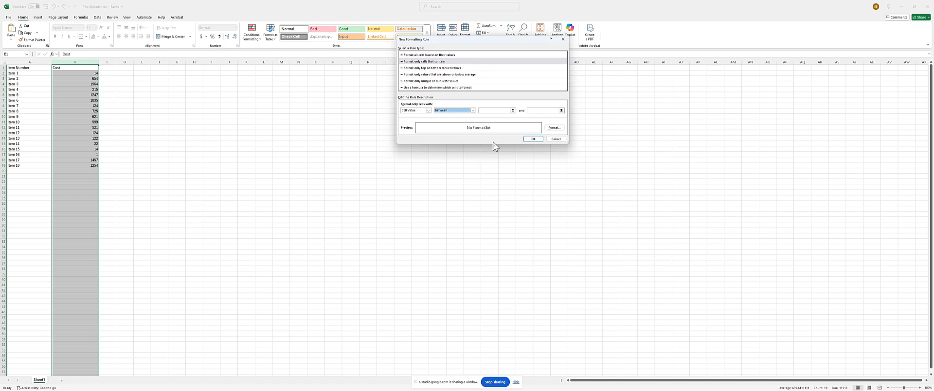
pyautogui.click(496, 110)
pyautogui.write('1')
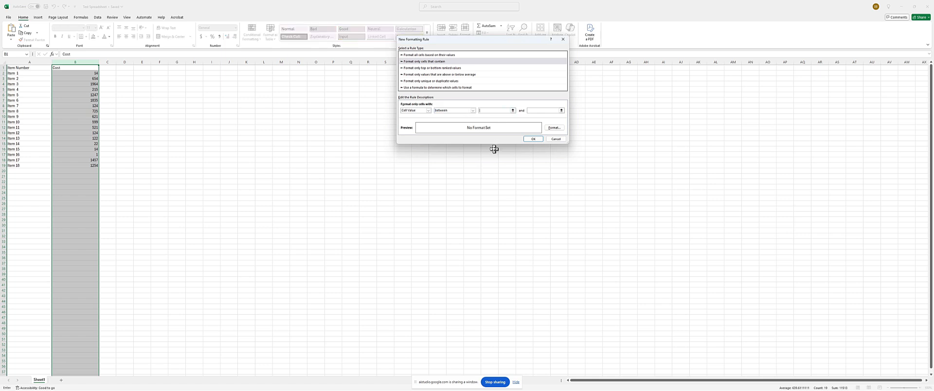
pyautogui.click(537, 111)
pyautogui.write('500')
# Give the 1 to 500 rule a yellow background fill and apply it to the Cost column
pyautogui.click(555, 128)
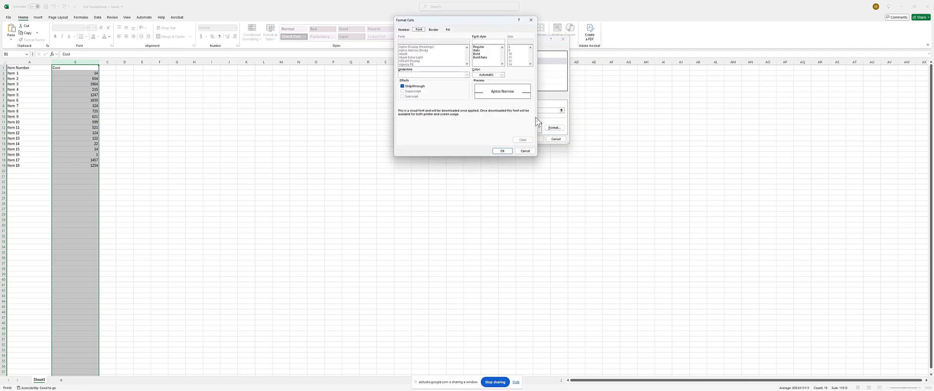
pyautogui.click(447, 30)
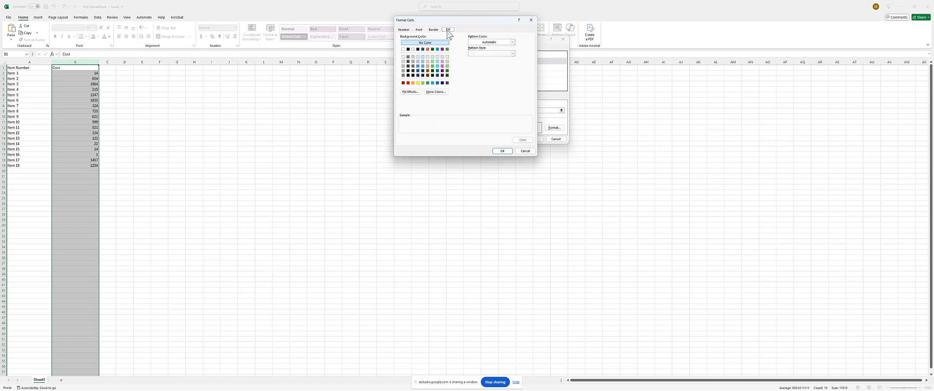
pyautogui.click(417, 84)
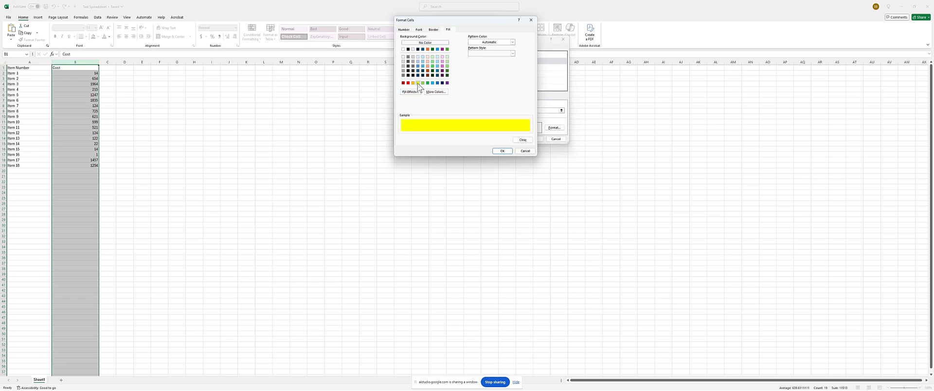
pyautogui.click(502, 151)
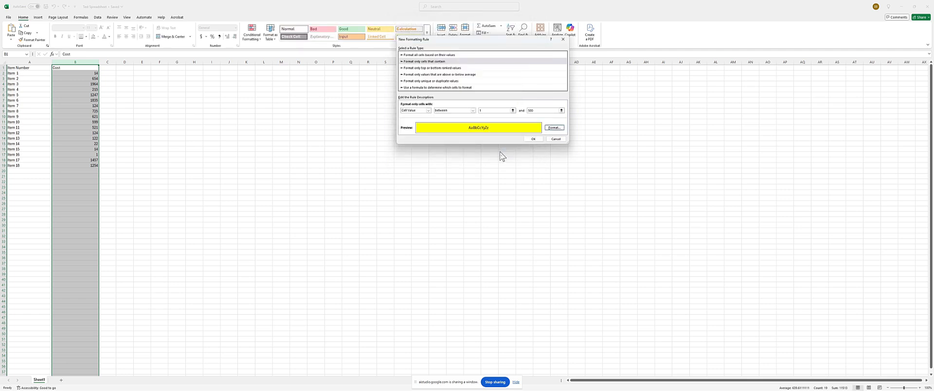
pyautogui.click(535, 139)
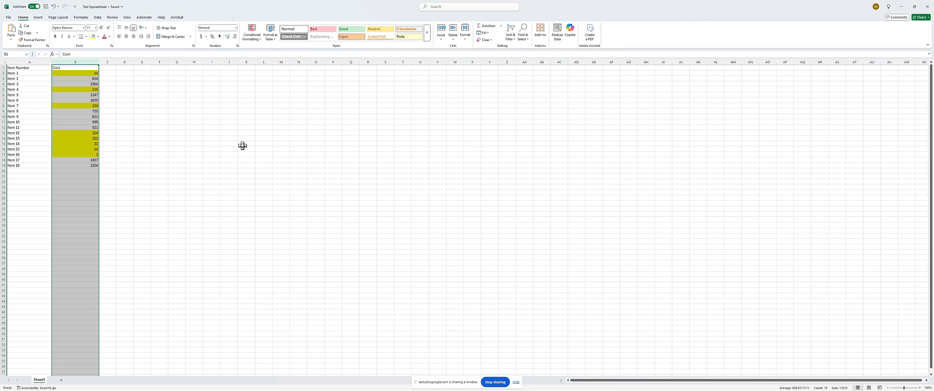
# Start a second conditional formatting rule on the Cost column for cells with a value between 500 and 1000
pyautogui.click(252, 33)
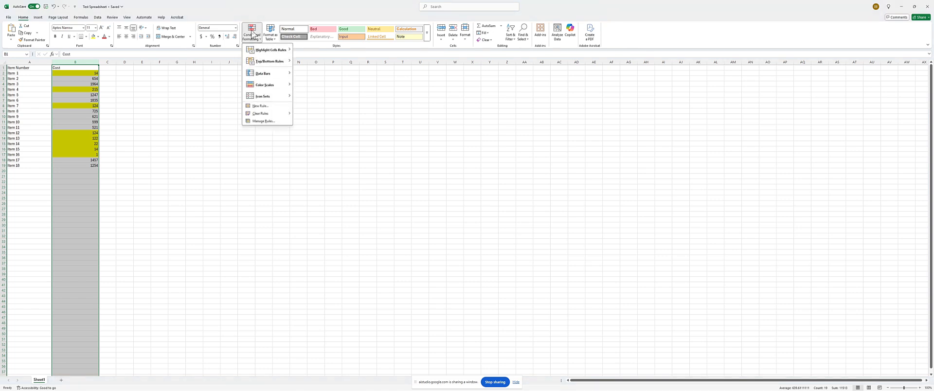
pyautogui.click(261, 106)
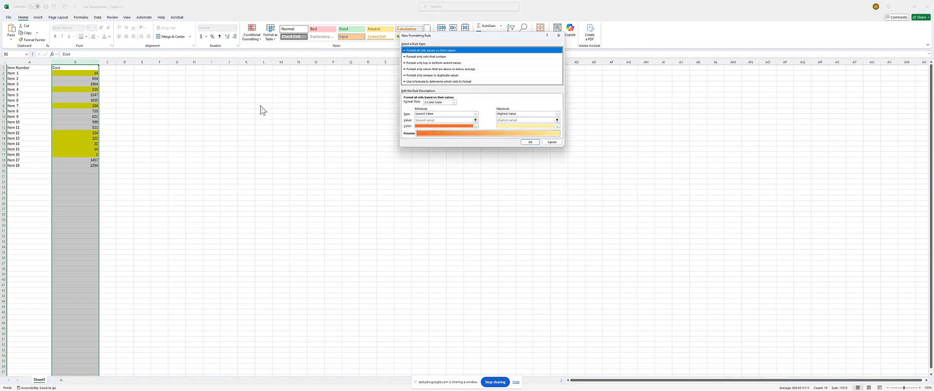
pyautogui.click(413, 55)
pyautogui.click(495, 104)
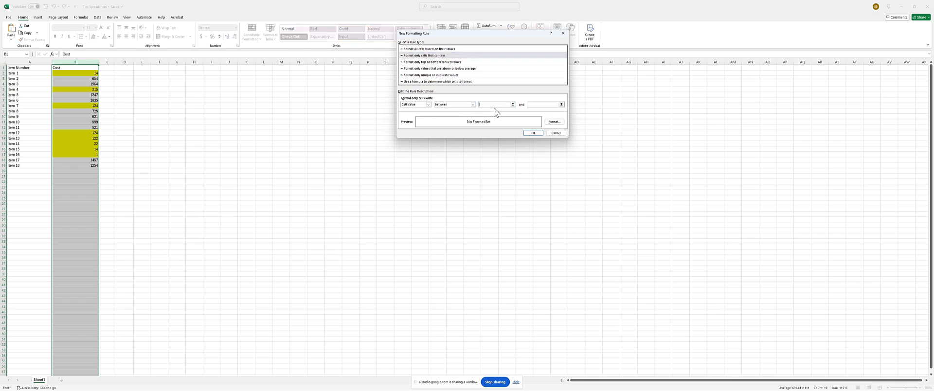
pyautogui.write('500')
pyautogui.click(537, 106)
pyautogui.write('1000')
# Give the 500 to 1000 rule a light blue background fill and apply it
pyautogui.click(554, 123)
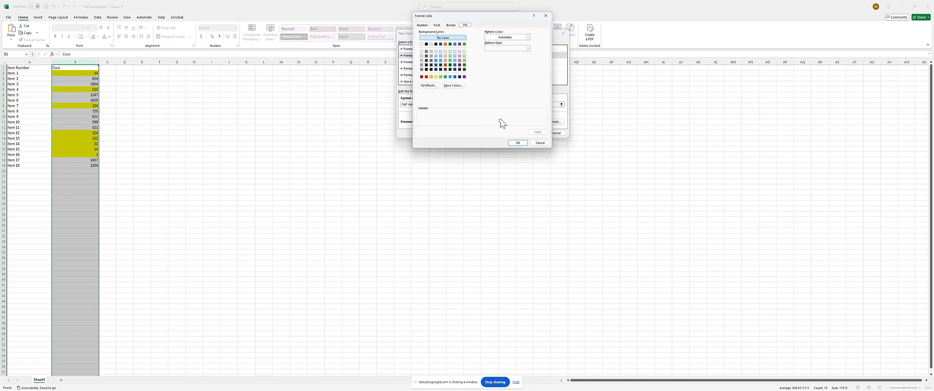
pyautogui.click(450, 76)
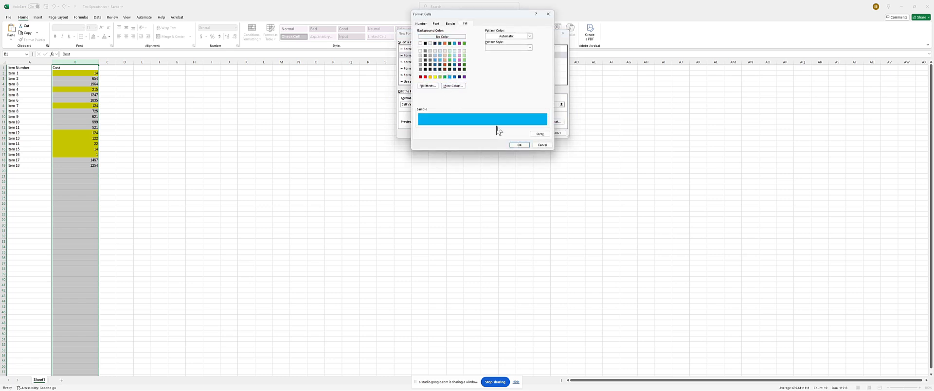
pyautogui.click(519, 145)
pyautogui.click(532, 133)
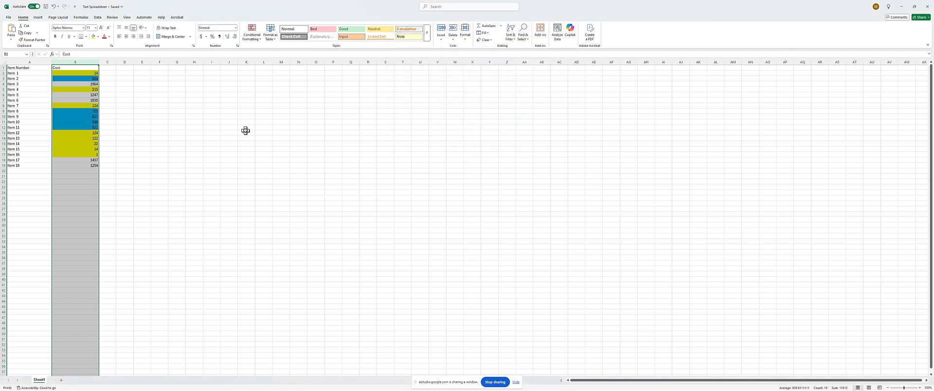
# Start a third conditional formatting rule on the Cost column for cells with a value between 1000 and 2000
pyautogui.click(251, 35)
pyautogui.click(263, 108)
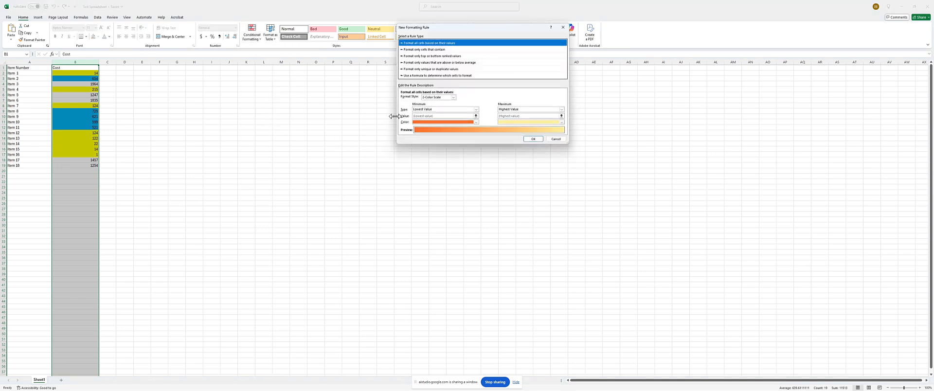
pyautogui.click(421, 49)
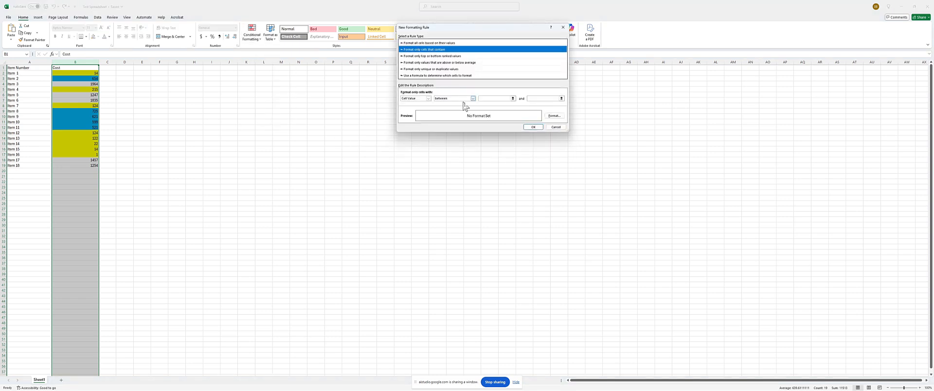
pyautogui.click(498, 99)
pyautogui.write('1000')
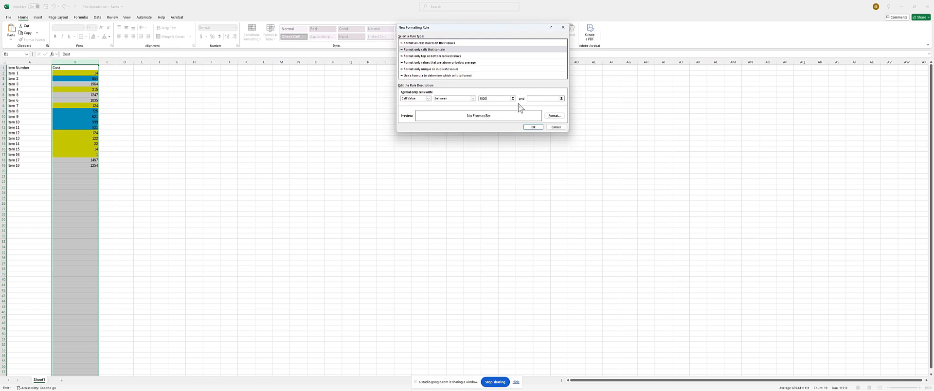
pyautogui.click(538, 99)
pyautogui.write('2000')
# Give the 1000 to 2000 rule a light green background fill and apply it
pyautogui.click(554, 116)
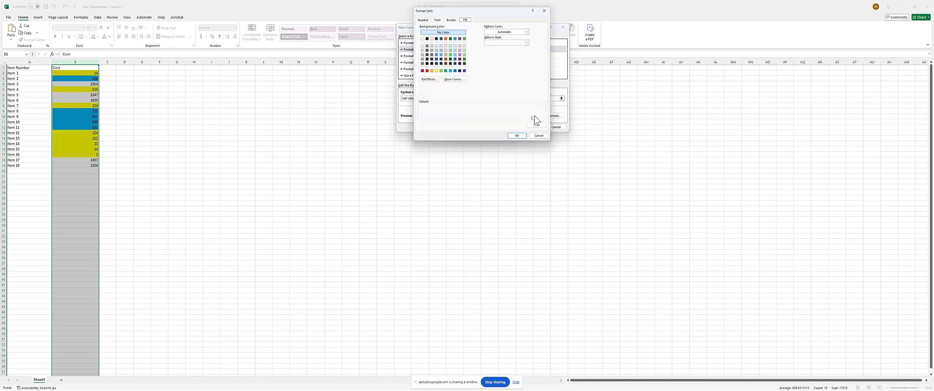
pyautogui.click(440, 70)
pyautogui.click(518, 139)
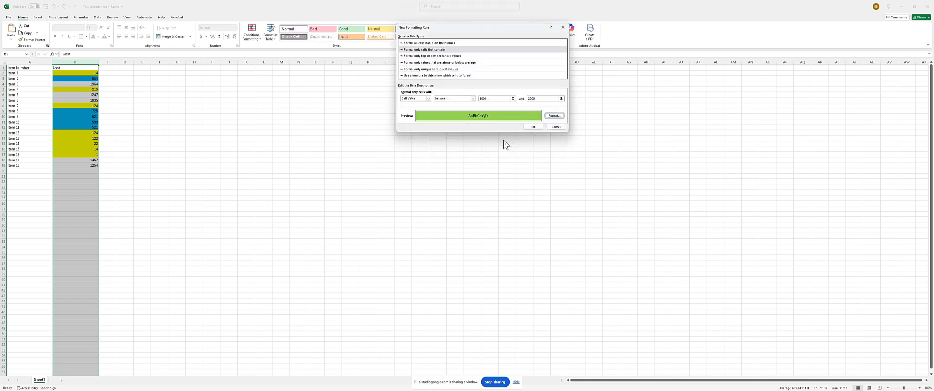
pyautogui.click(534, 127)
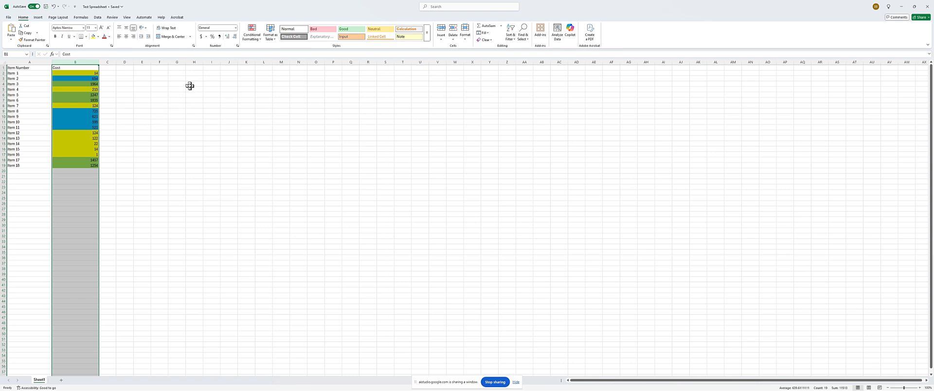
# Format the Cost column as English (Australia) dollar accounting values with no decimal places, and deselect the column
pyautogui.click(207, 37)
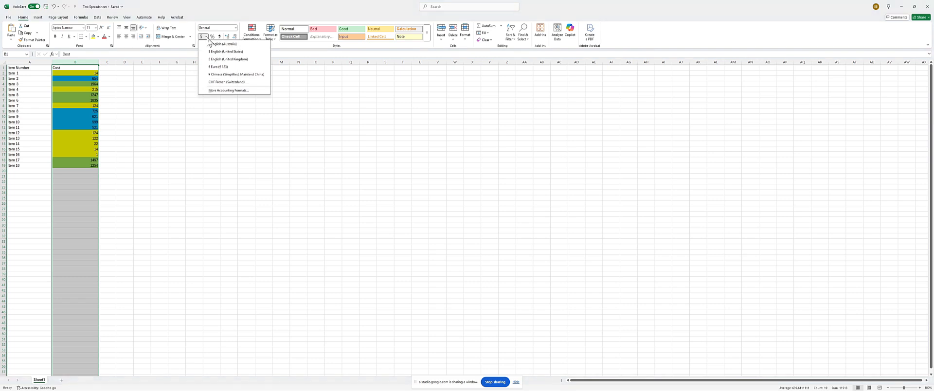
pyautogui.click(215, 44)
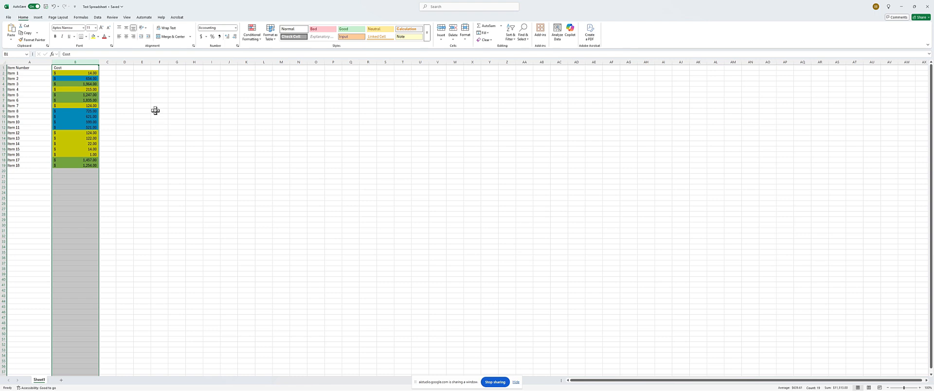
pyautogui.click(236, 37)
pyautogui.click(235, 37)
pyautogui.click(135, 112)
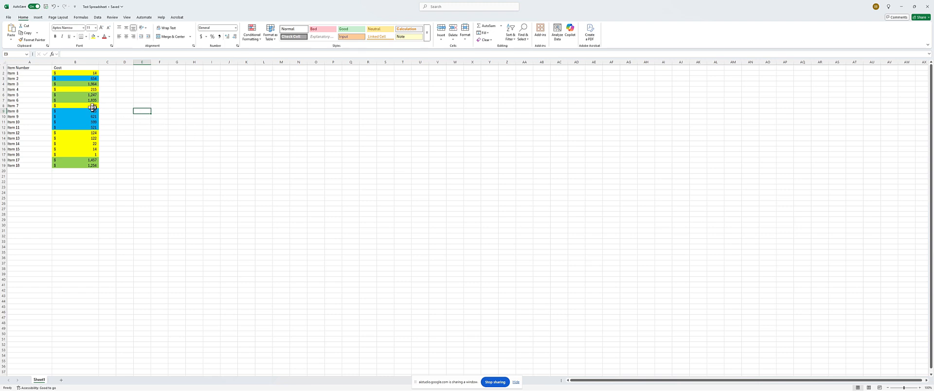
# Sort the item rows by the Cost column from smallest to largest
pyautogui.click(69, 79)
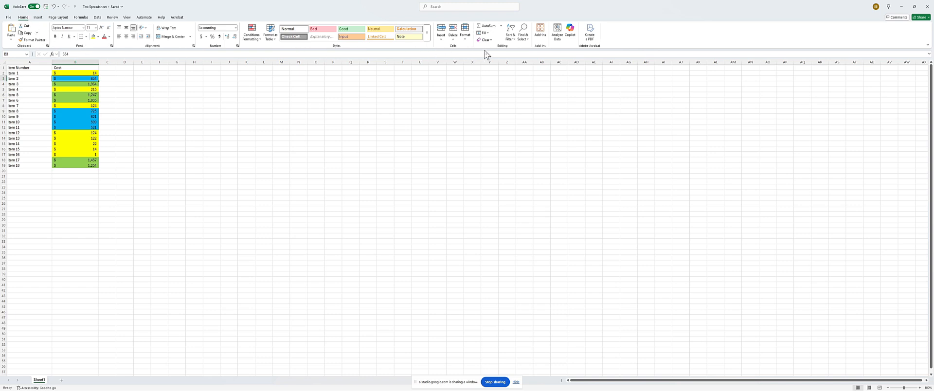
pyautogui.click(515, 42)
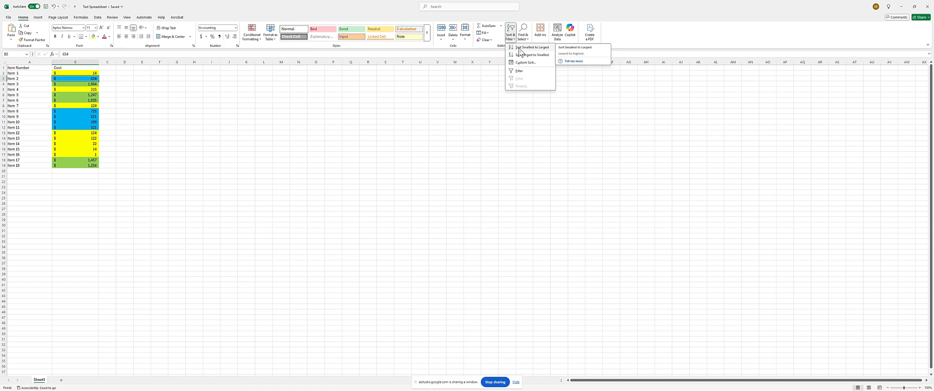
pyautogui.click(520, 49)
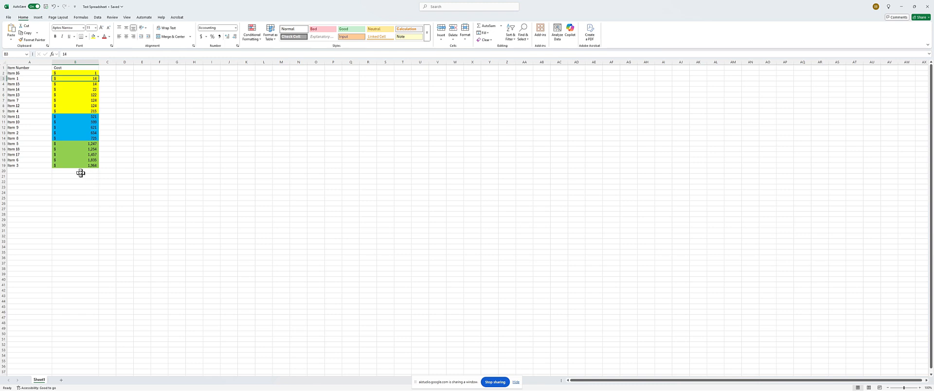
# Apply all borders to the whole Item Number and Cost table, including the header row, and deselect it
pyautogui.moveTo(82, 165); pyautogui.dragTo(20, 64)
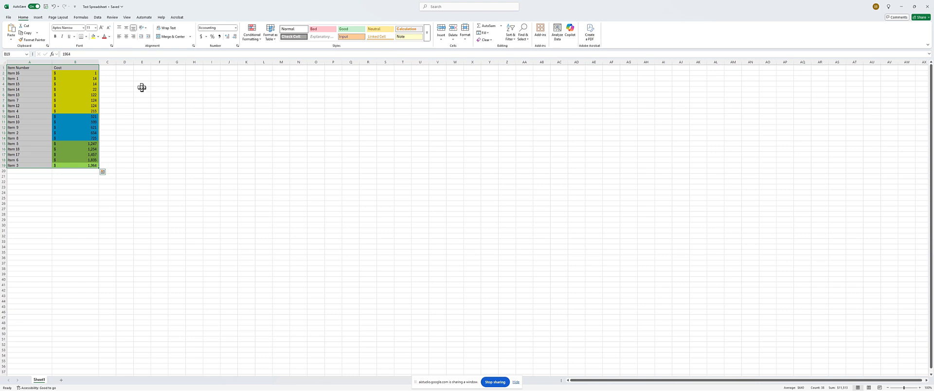
pyautogui.click(86, 37)
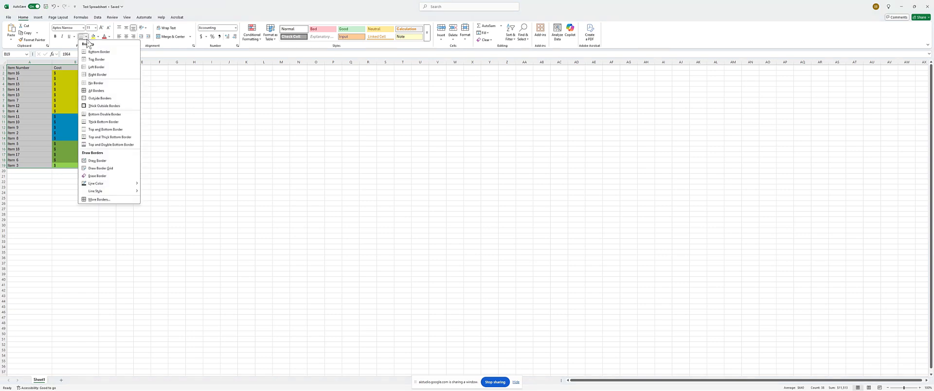
pyautogui.click(96, 91)
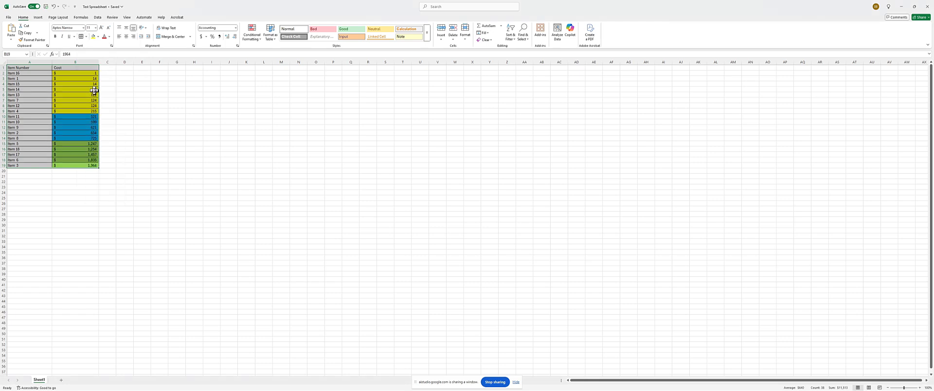
pyautogui.click(135, 100)
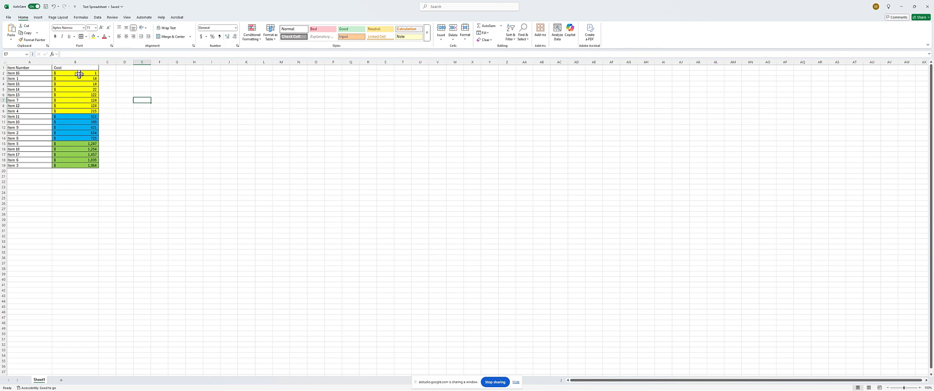
# Centre and bold the Item Number and Cost headings, and deselect them
pyautogui.moveTo(76, 68); pyautogui.dragTo(36, 65)
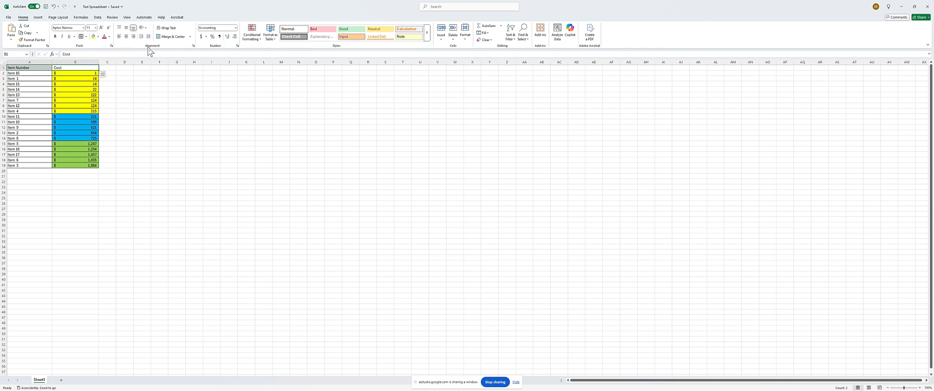
pyautogui.click(126, 37)
pyautogui.click(56, 37)
pyautogui.click(130, 112)
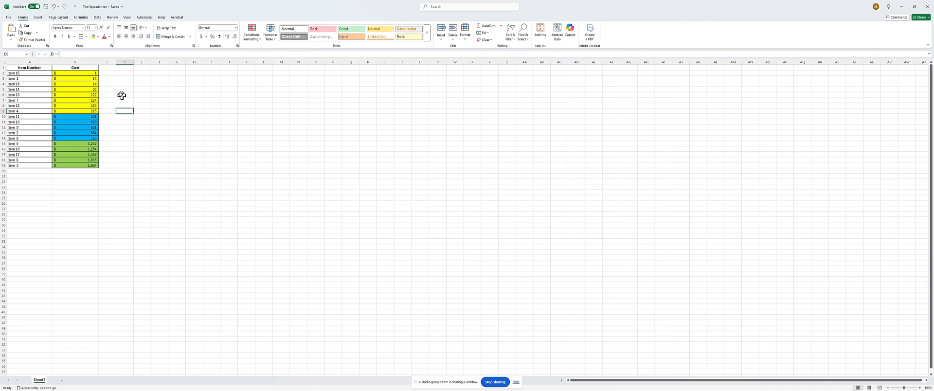
# Save a copy of the workbook as Test Spreadsheet in the personal OneDrive folder, replacing the existing file
pyautogui.click(8, 18)
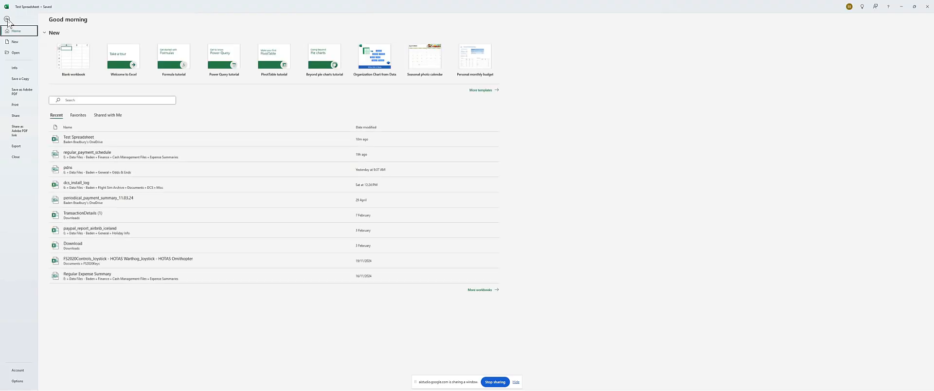
pyautogui.click(22, 79)
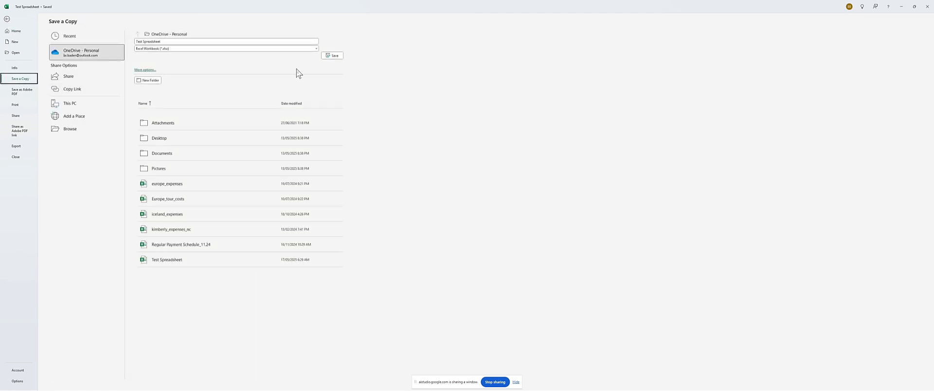
pyautogui.click(329, 56)
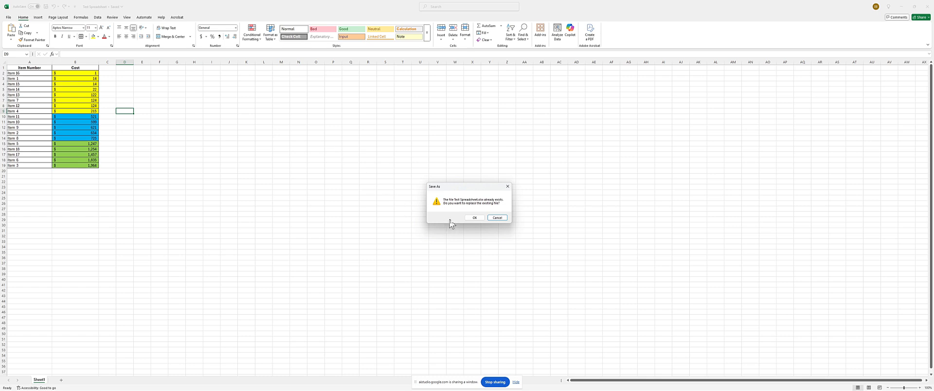
pyautogui.click(474, 218)
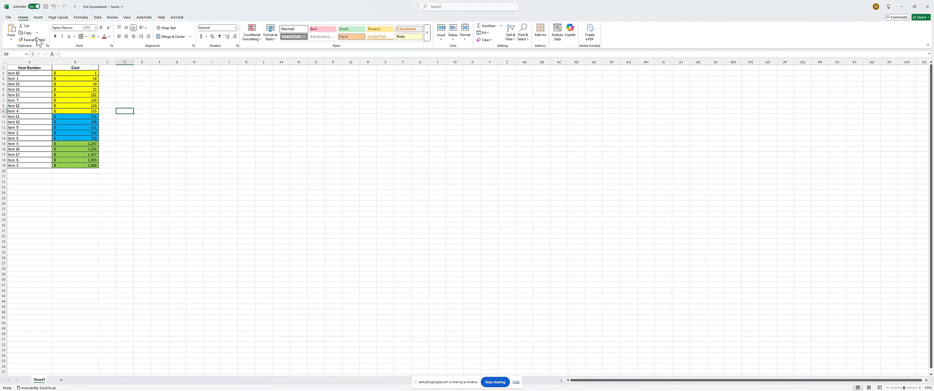
# Look through the workbook's sharing options, including the link-sending dialog, and leave them without sharing anything
pyautogui.click(9, 17)
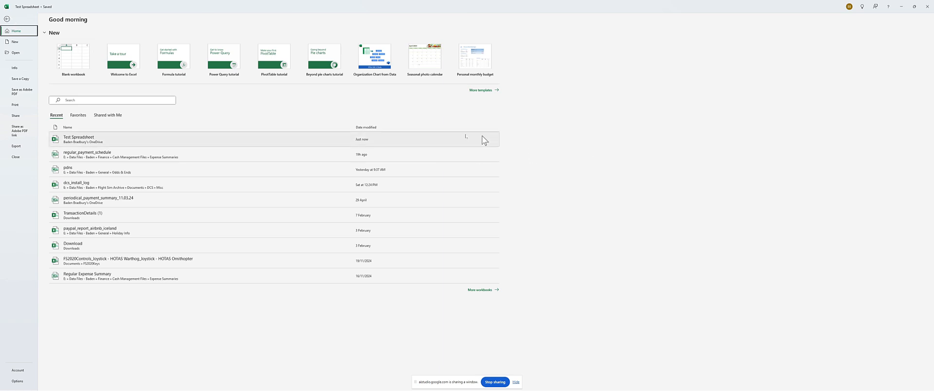
pyautogui.click(7, 19)
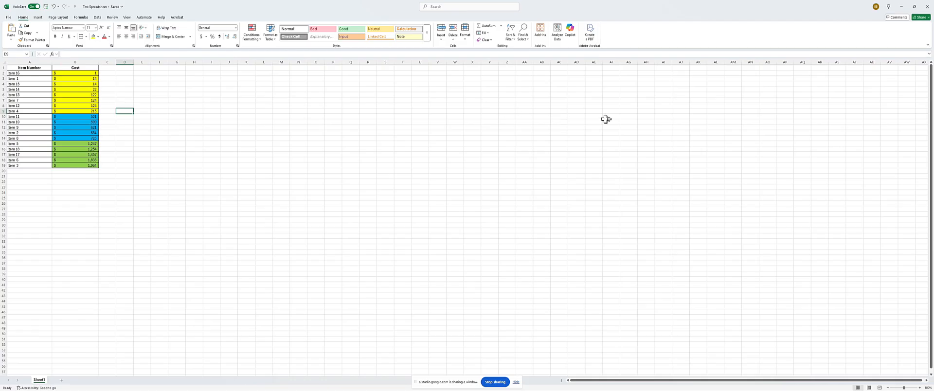
pyautogui.click(926, 17)
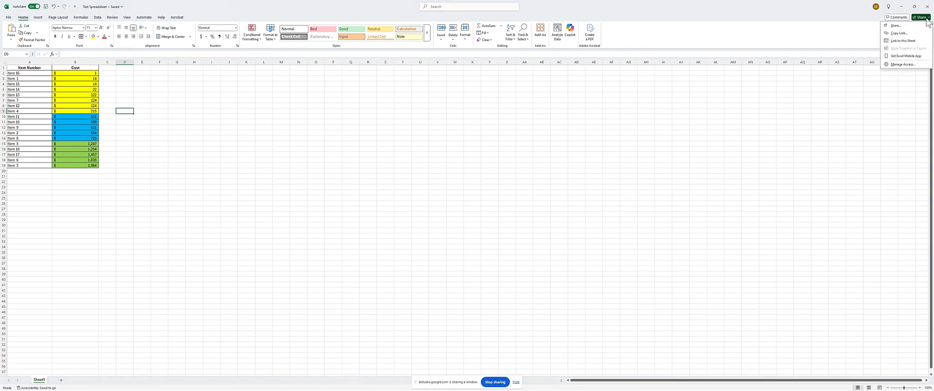
pyautogui.click(893, 27)
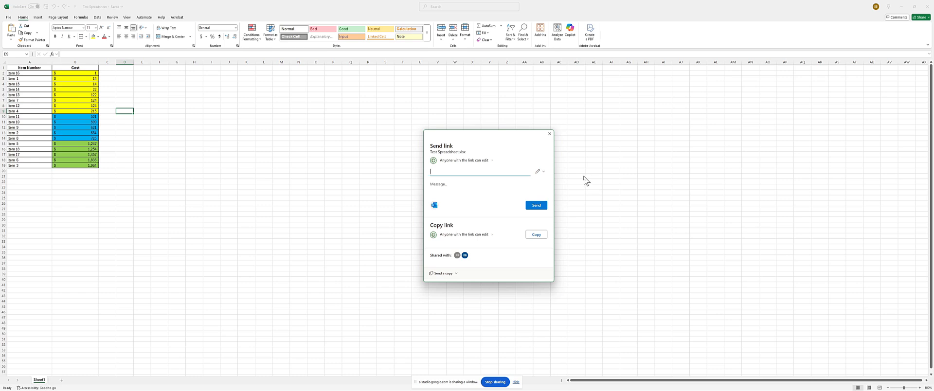
pyautogui.click(550, 134)
pyautogui.click(927, 18)
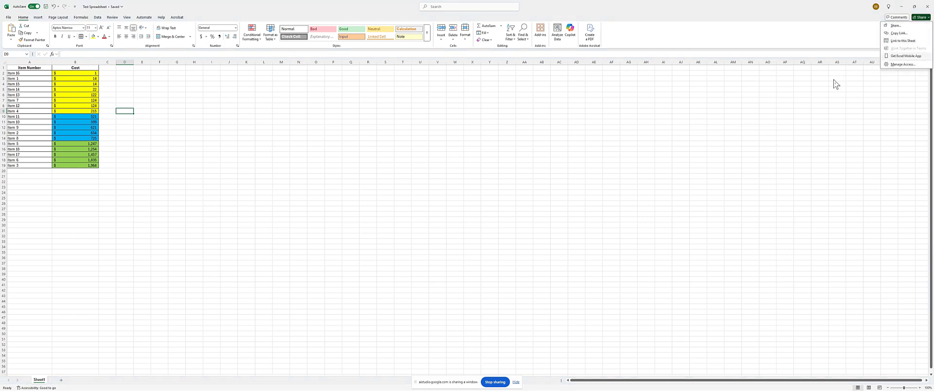
pyautogui.click(769, 101)
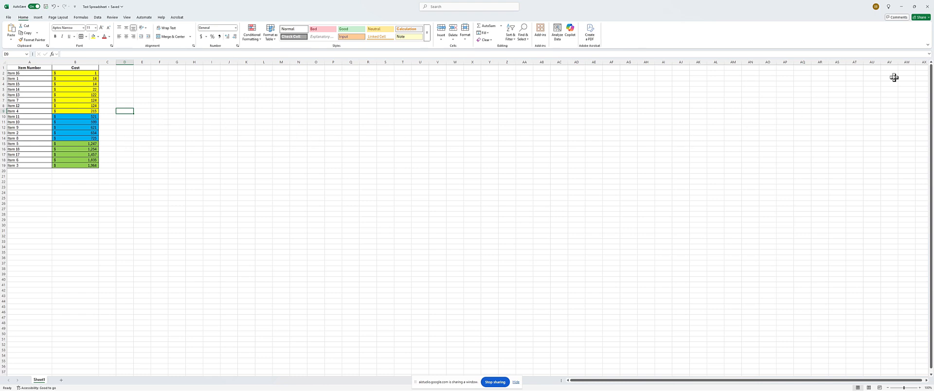
pyautogui.click(920, 18)
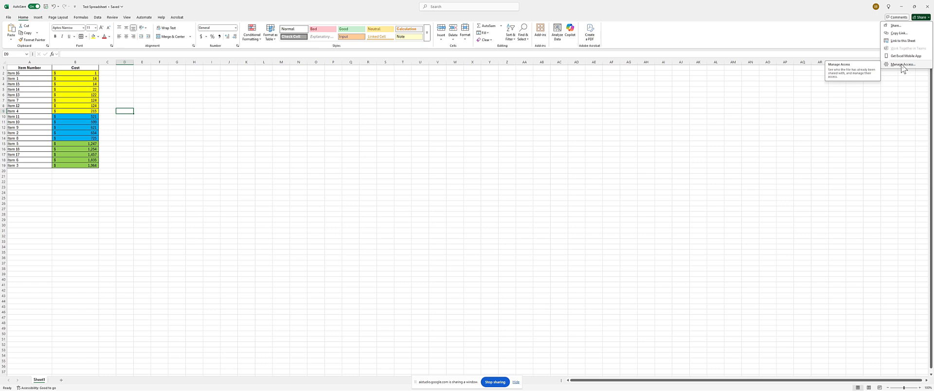
pyautogui.click(391, 108)
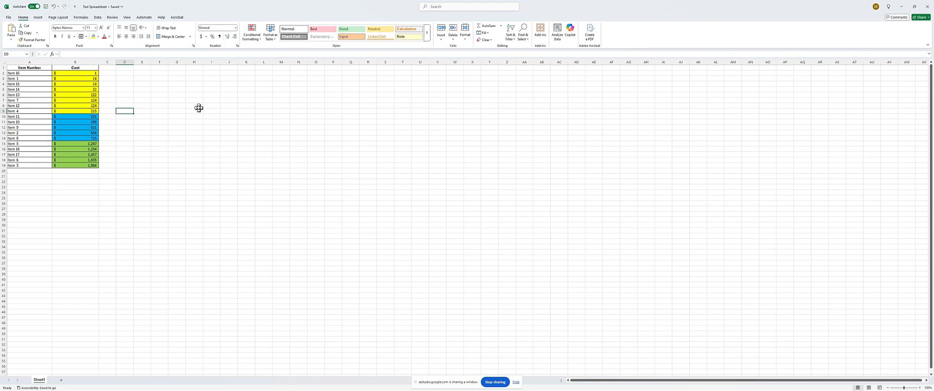
# Create an email with the workbook included as an attachment
pyautogui.click(8, 18)
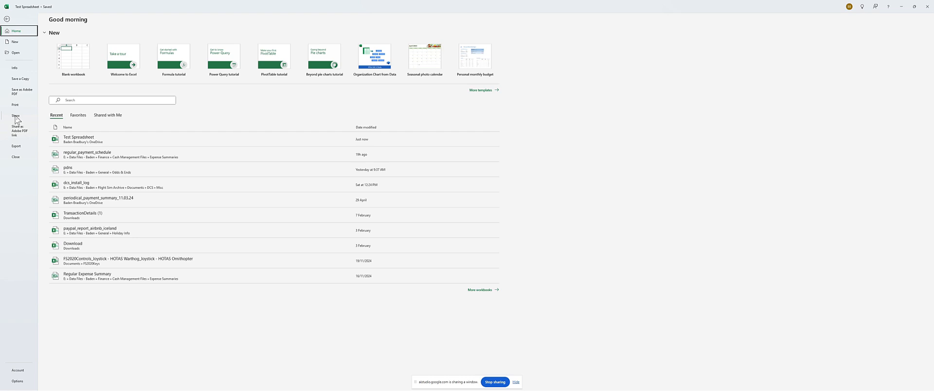
pyautogui.click(16, 116)
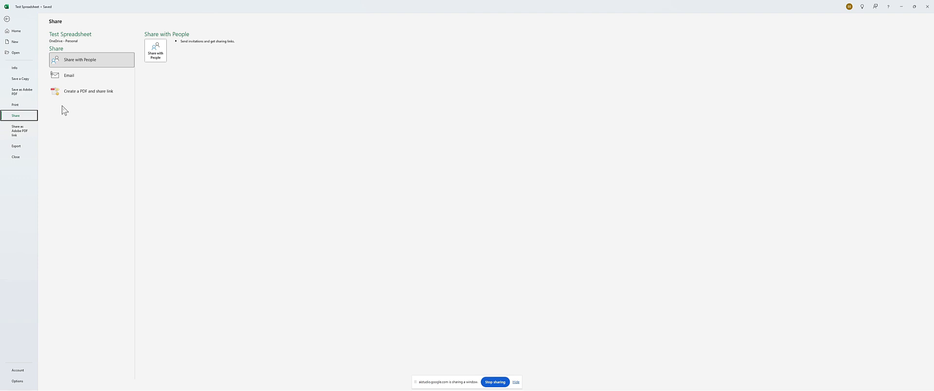
pyautogui.click(66, 81)
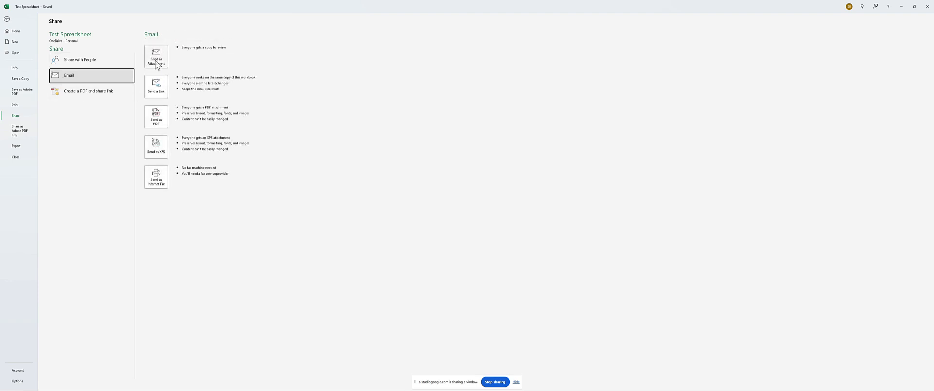
pyautogui.click(157, 56)
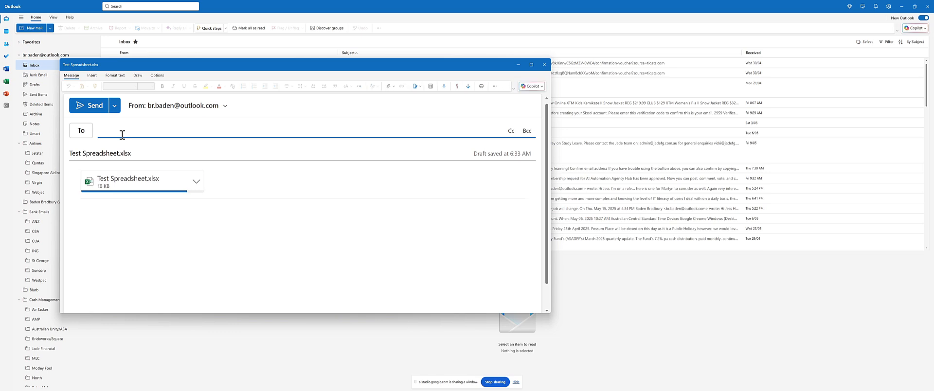
# Address the email to the suggested recipient, send it, and return to the Excel workbook
pyautogui.write('br')
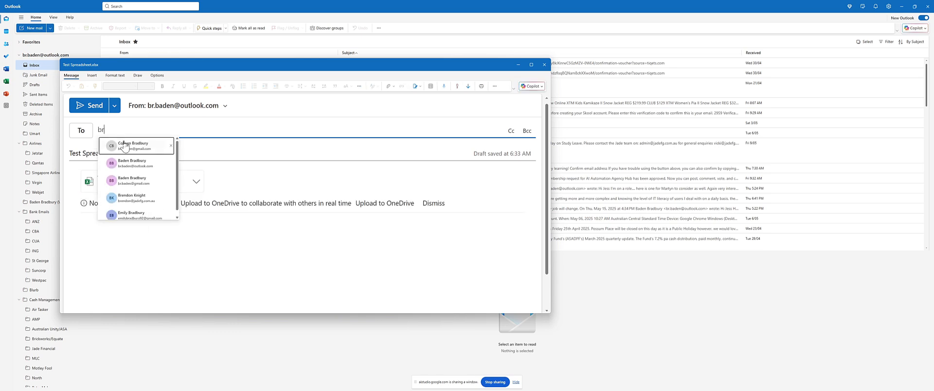
pyautogui.click(103, 165)
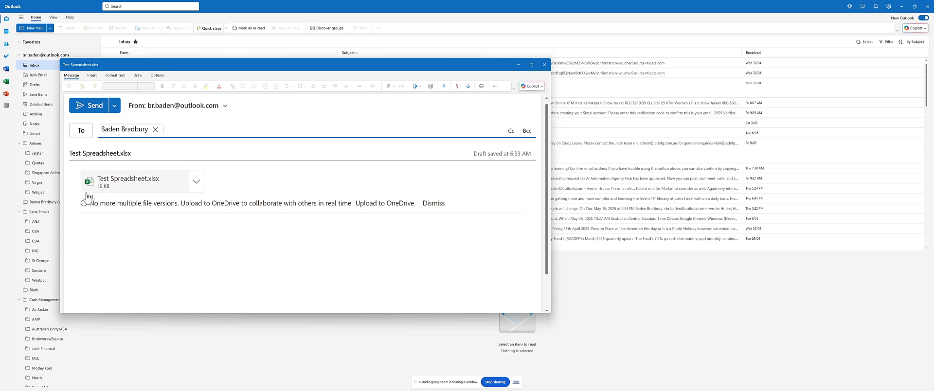
pyautogui.click(93, 106)
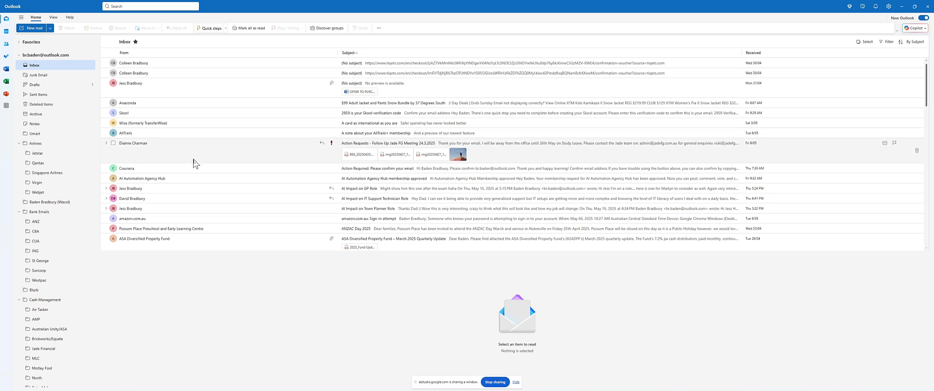
pyautogui.hotkey('alt', 'Tab')
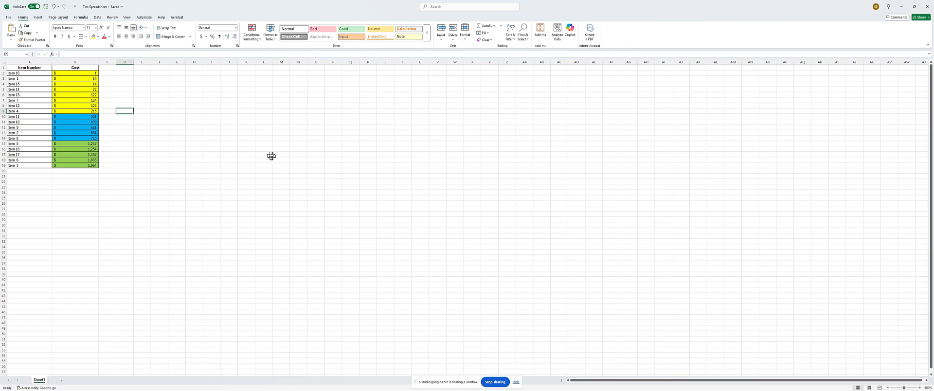
pyautogui.hotkey('alt', 'Tab')
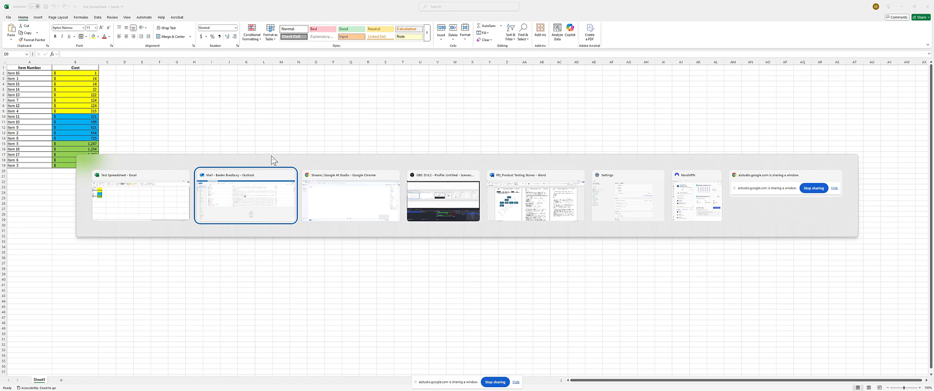
pyautogui.hotkey('alt', 'Tab')
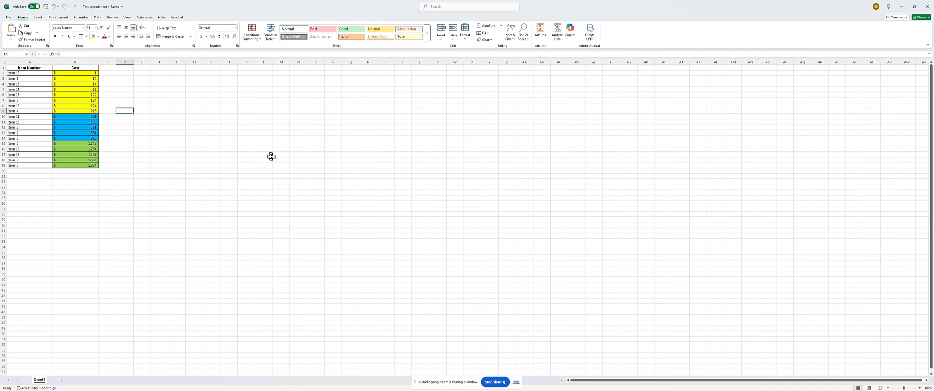
pyautogui.hotkey('alt', 'Tab')
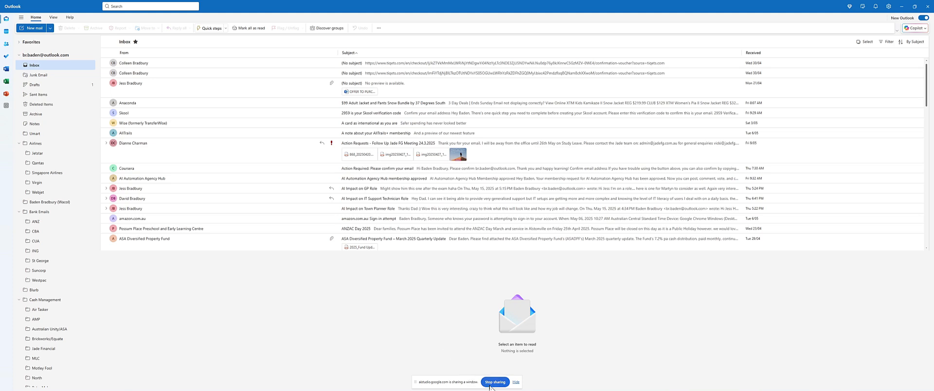
# Switch to the Word position description and check Gemini's replies in Google AI Studio about which headings to format
pyautogui.hotkey('alt', 'Tab')
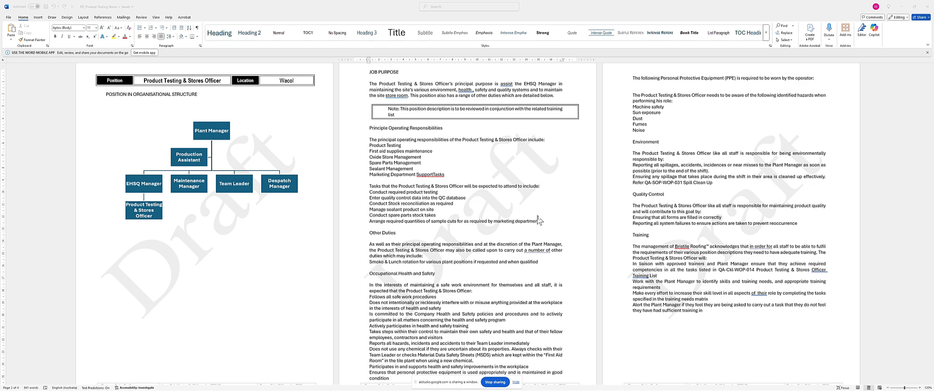
pyautogui.scroll(1, 506, 197)
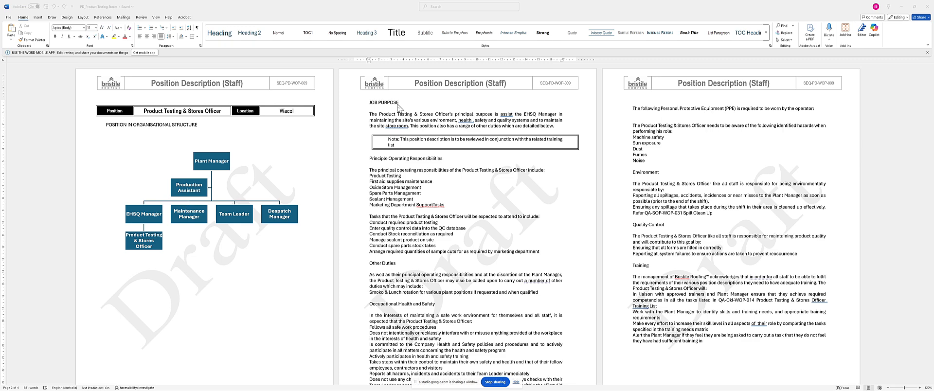
pyautogui.hotkey('alt', 'Tab')
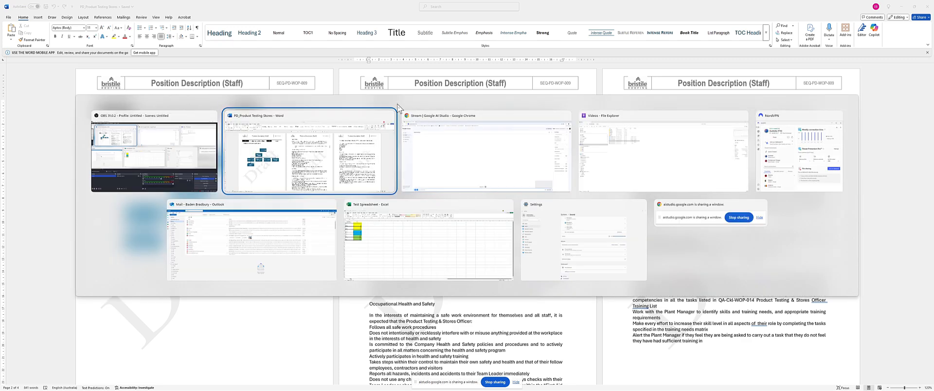
pyautogui.press('Tab')
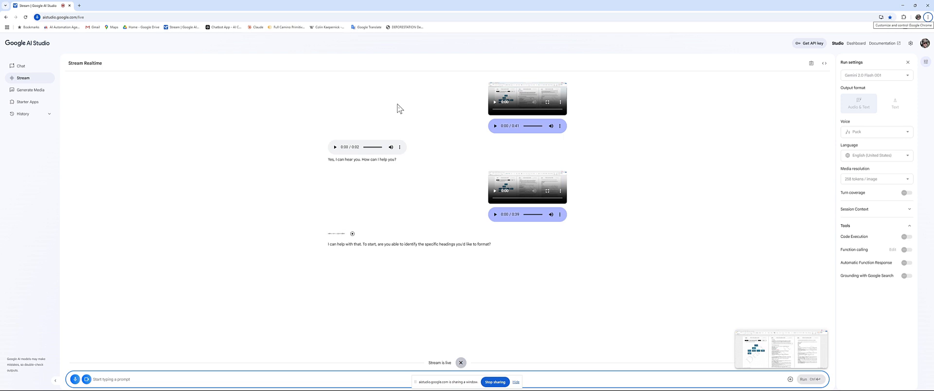
pyautogui.hotkey('alt', 'Tab')
pyautogui.press('Tab')
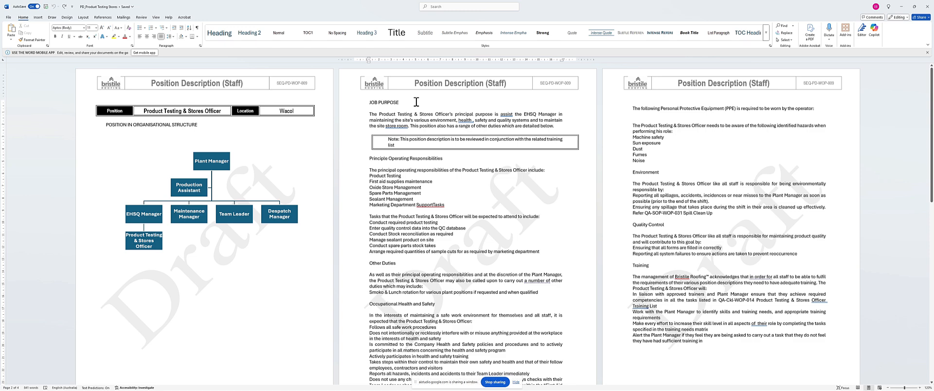
pyautogui.hotkey('alt', 'Tab')
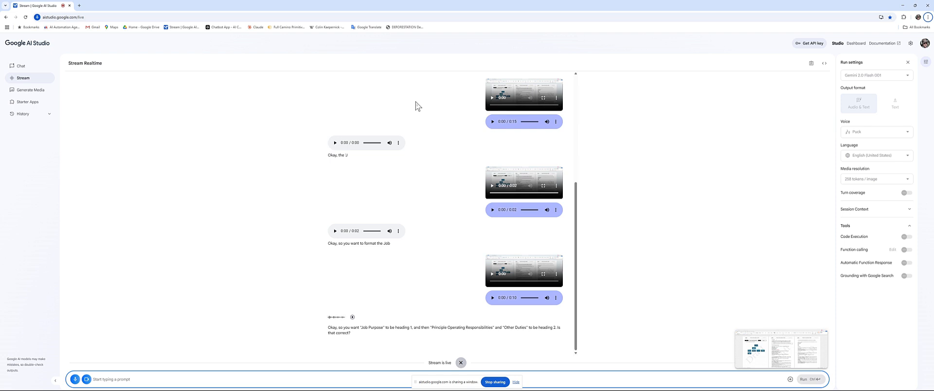
pyautogui.hotkey('alt', 'Tab')
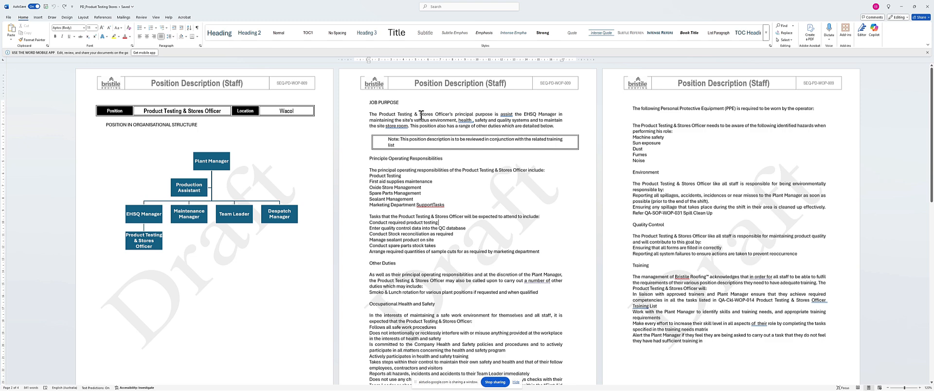
# Read Gemini's styling instructions in Google AI Studio and apply the Heading 1 style to JOB PURPOSE in the Word document
pyautogui.hotkey('alt', 'Tab')
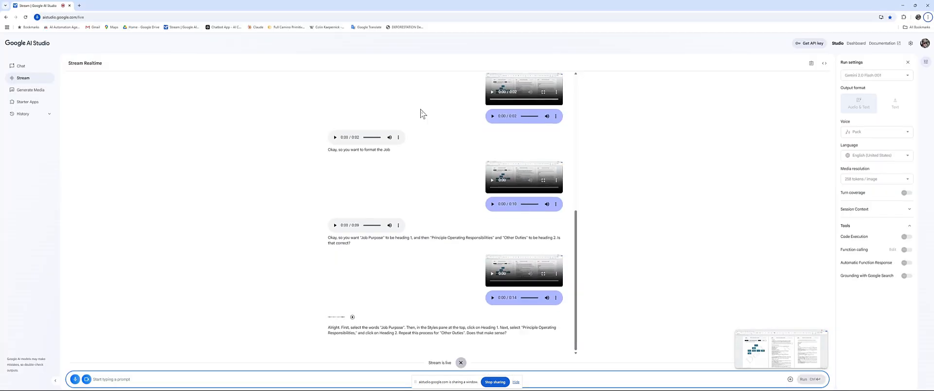
pyautogui.hotkey('alt', 'Tab')
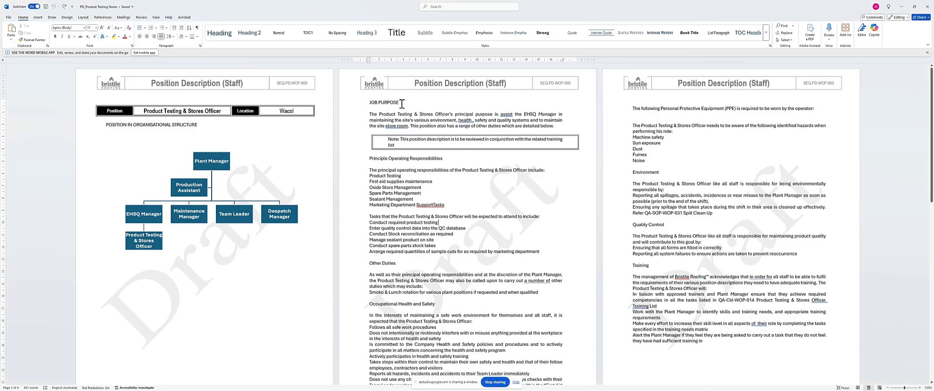
pyautogui.moveTo(399, 103); pyautogui.dragTo(369, 106)
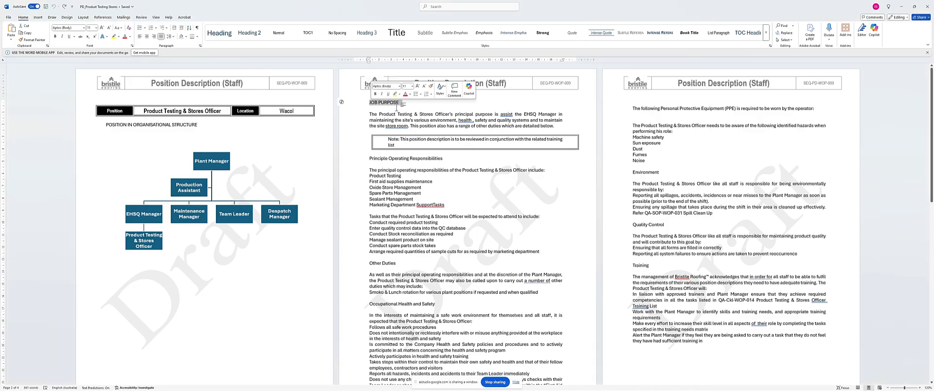
pyautogui.click(219, 33)
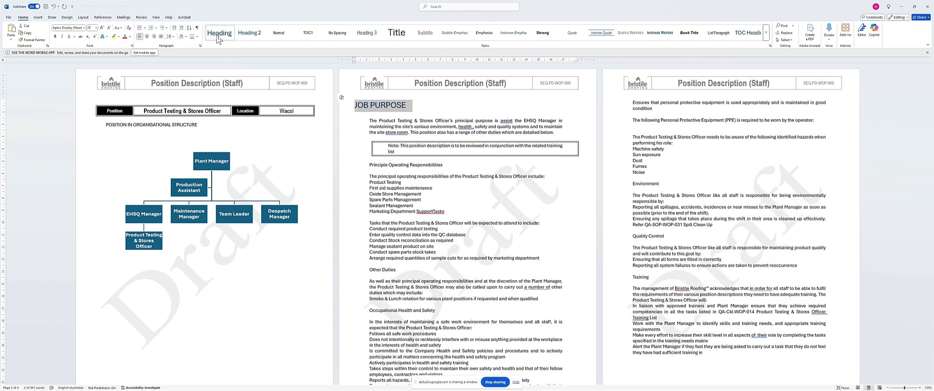
# Apply the Heading 2 style to every section title from Principle Operating Responsibilities through Declaration, except Key Performance Indicators
pyautogui.moveTo(451, 165); pyautogui.dragTo(381, 166)
pyautogui.moveTo(398, 269); pyautogui.dragTo(370, 269)
pyautogui.moveTo(438, 310); pyautogui.dragTo(372, 311)
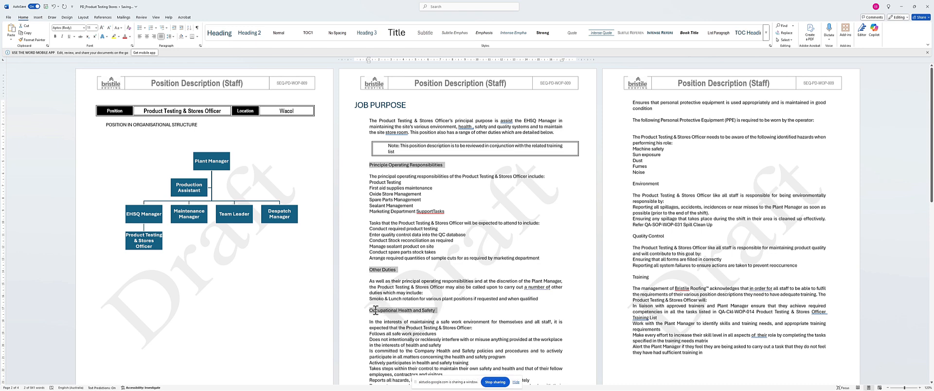
pyautogui.scroll(-5, 397, 303)
pyautogui.scroll(5, 422, 266)
pyautogui.moveTo(661, 184); pyautogui.dragTo(632, 185)
pyautogui.moveTo(665, 236); pyautogui.dragTo(635, 238)
pyautogui.moveTo(652, 277); pyautogui.dragTo(631, 278)
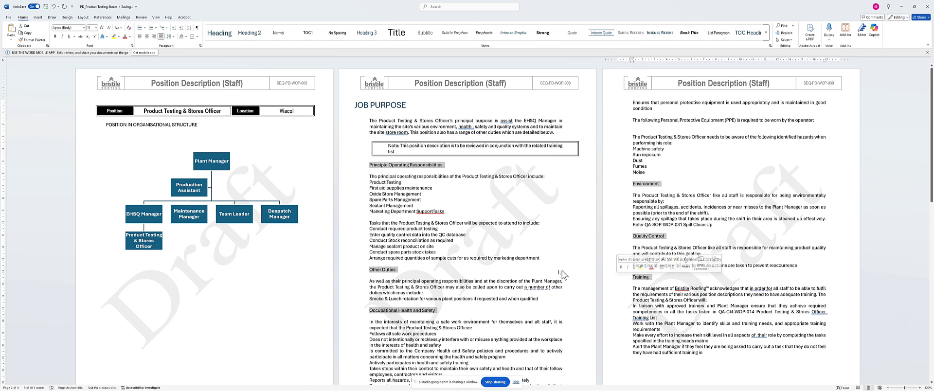
pyautogui.scroll(-5, 533, 265)
pyautogui.scroll(-5, 533, 265)
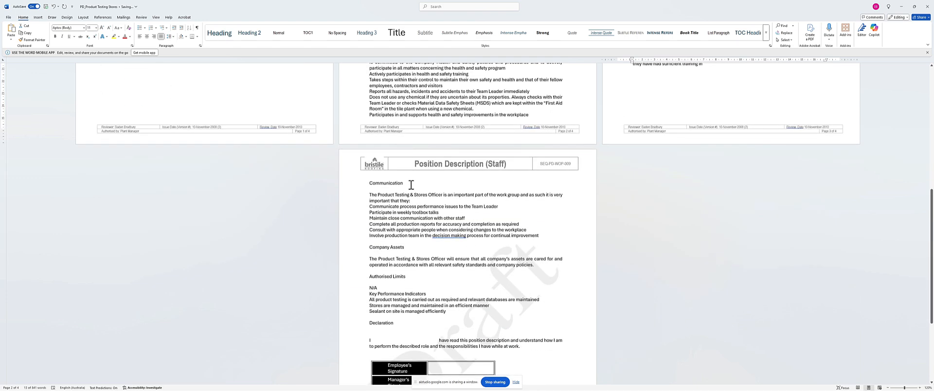
pyautogui.moveTo(410, 185); pyautogui.dragTo(368, 185)
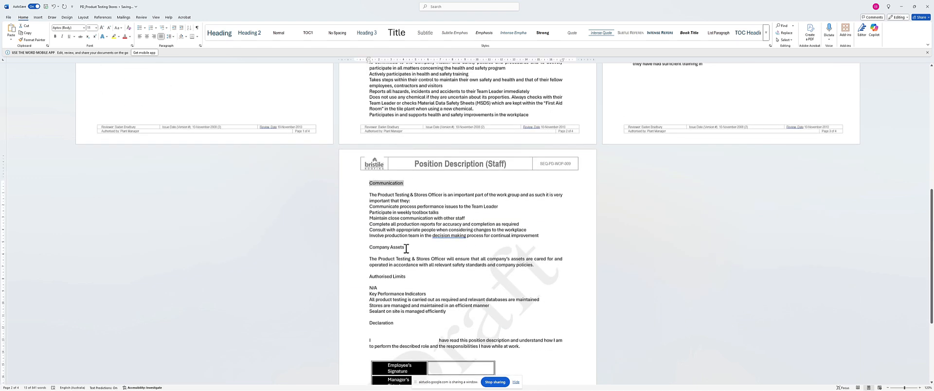
pyautogui.moveTo(406, 247); pyautogui.dragTo(364, 247)
pyautogui.moveTo(406, 277); pyautogui.dragTo(375, 278)
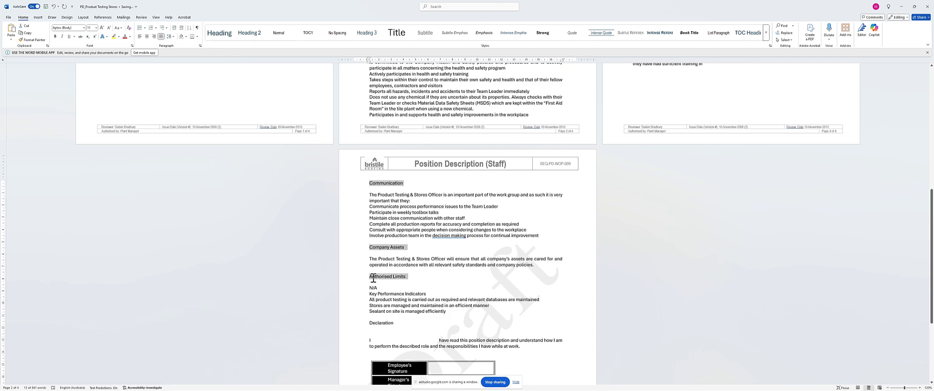
pyautogui.moveTo(405, 325); pyautogui.dragTo(366, 325)
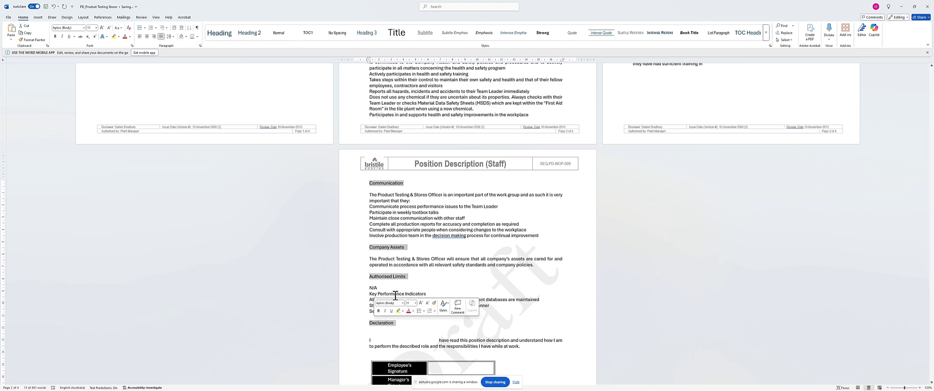
pyautogui.scroll(10, 406, 225)
pyautogui.scroll(1, 405, 225)
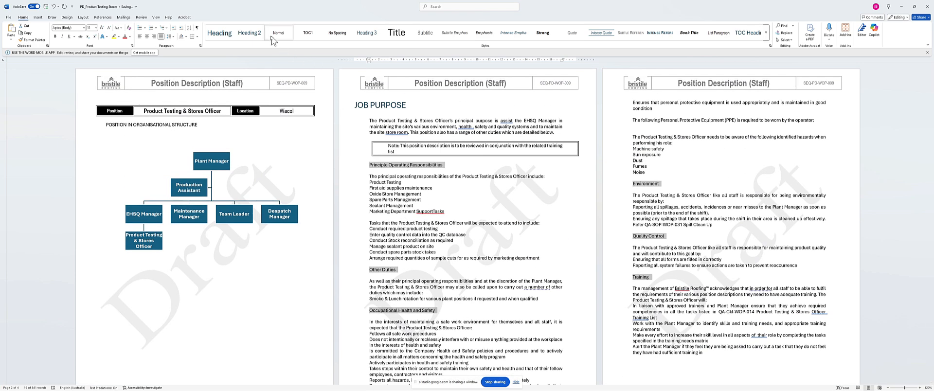
pyautogui.click(250, 33)
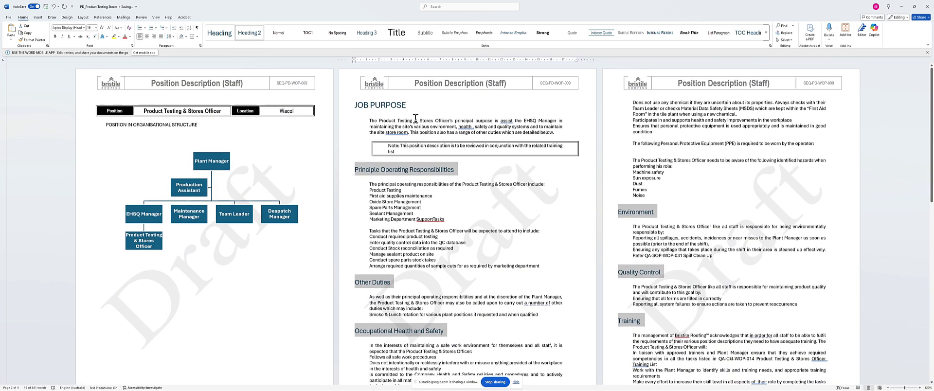
# Insert an Automatic Table 1 table of contents above the Position and Location table on the first page
pyautogui.click(123, 100)
pyautogui.click(123, 100)
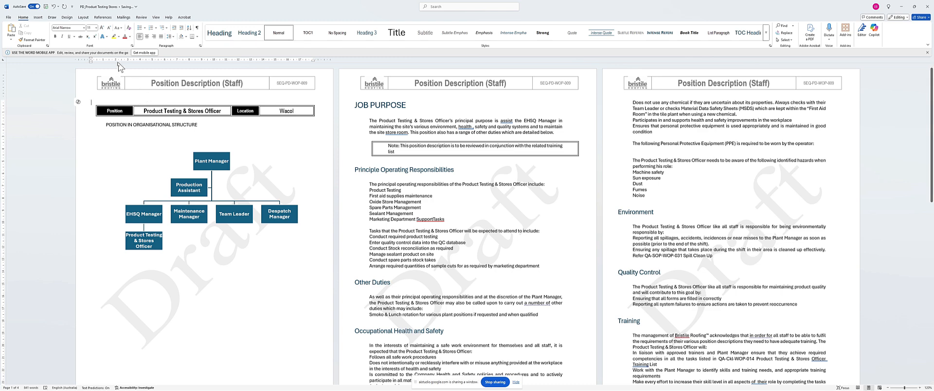
pyautogui.click(103, 17)
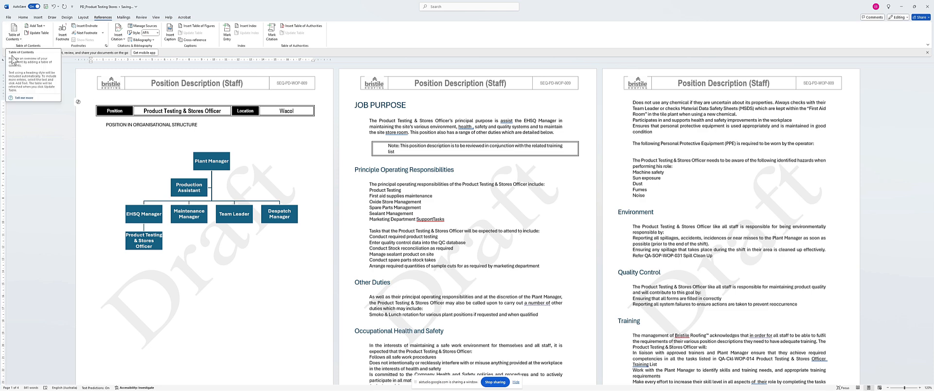
pyautogui.click(11, 34)
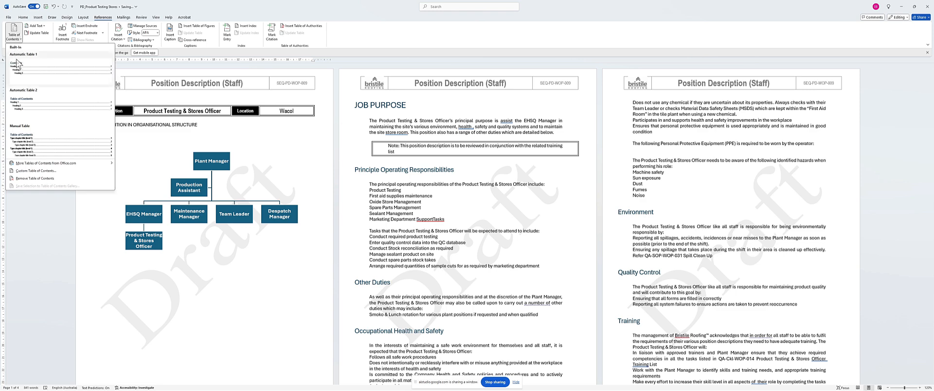
pyautogui.click(18, 68)
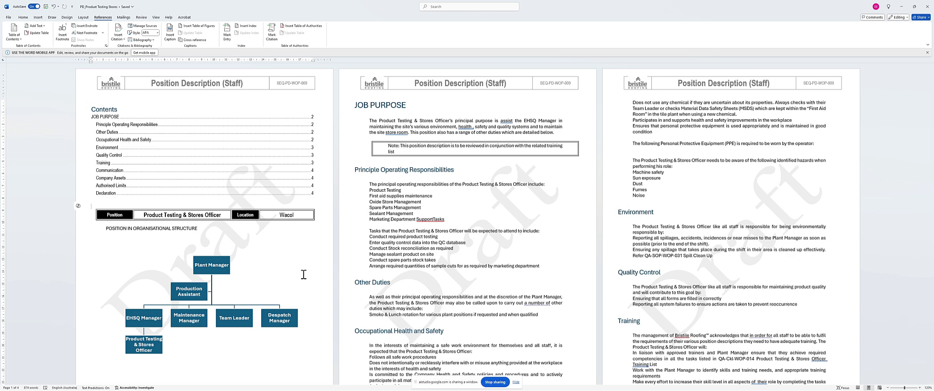
# Switch to Google AI Studio, turn off the microphone and window sharing, and end the live stream
pyautogui.hotkey('alt', 'Tab')
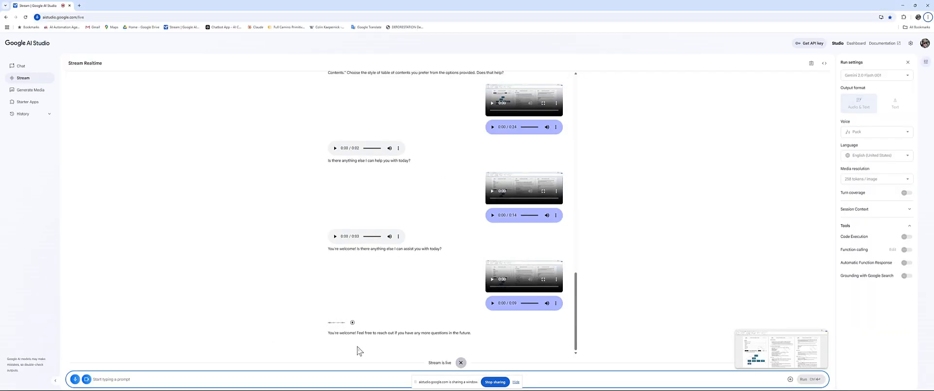
pyautogui.click(76, 378)
pyautogui.click(495, 381)
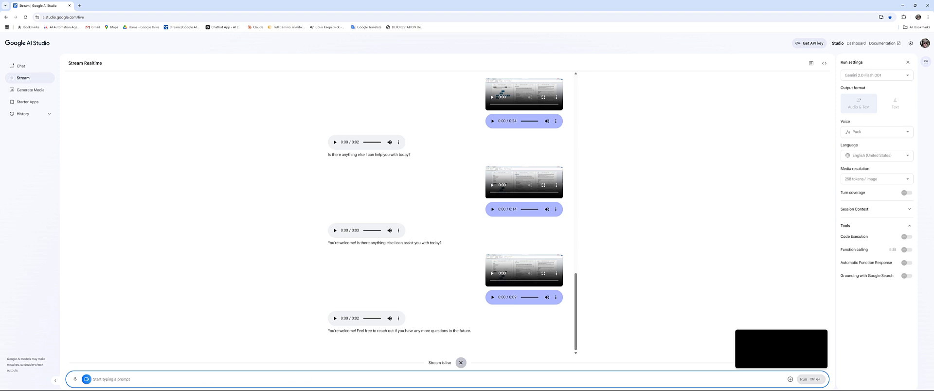
pyautogui.click(461, 362)
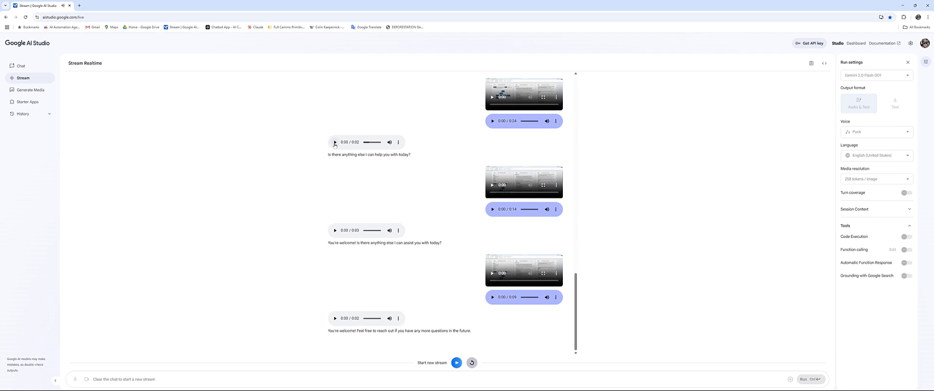
# Look back through the finished stream conversation and clear it to reset the live chat
pyautogui.scroll(10, 390, 228)
pyautogui.scroll(-10, 391, 224)
pyautogui.click(472, 362)
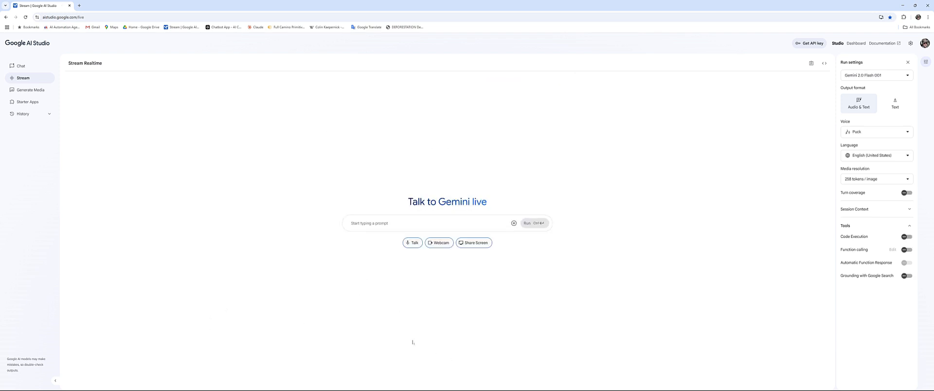